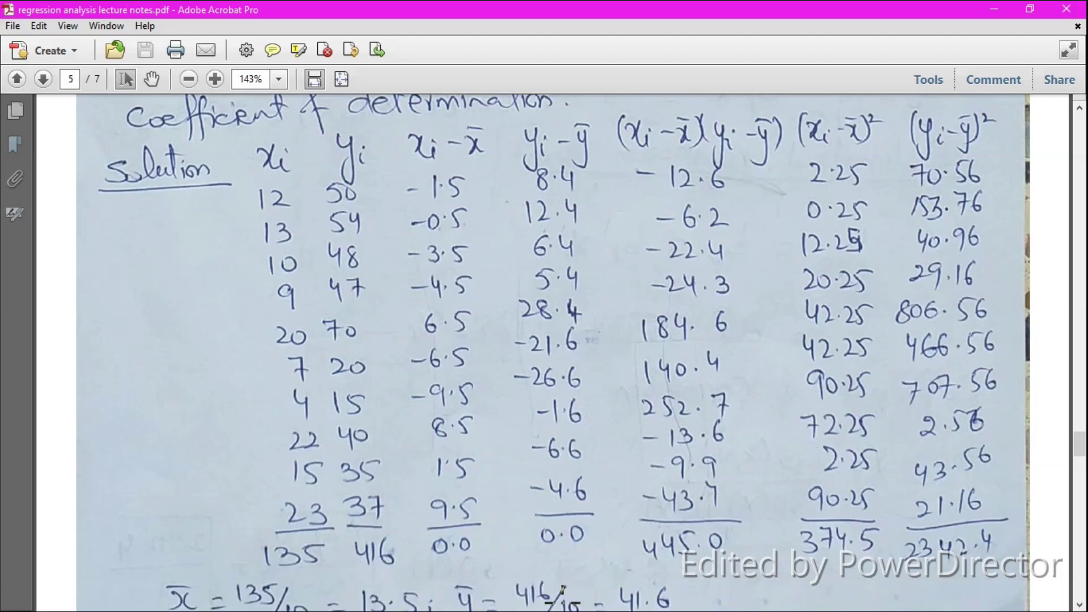
Minimize the Acrobat lecture notes PDF to bring the Excel regression worksheet into view
left_click(1000, 9)
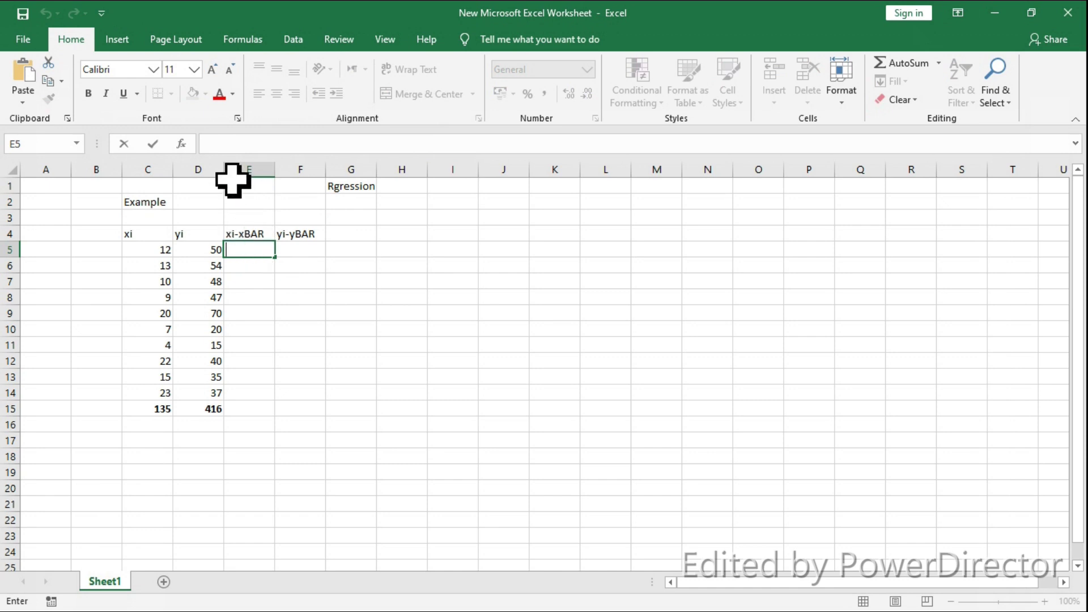
Enter =C5-13.5 in E5 and fill it down to E14, giving deviations -1.5 to 9.5
type("=")
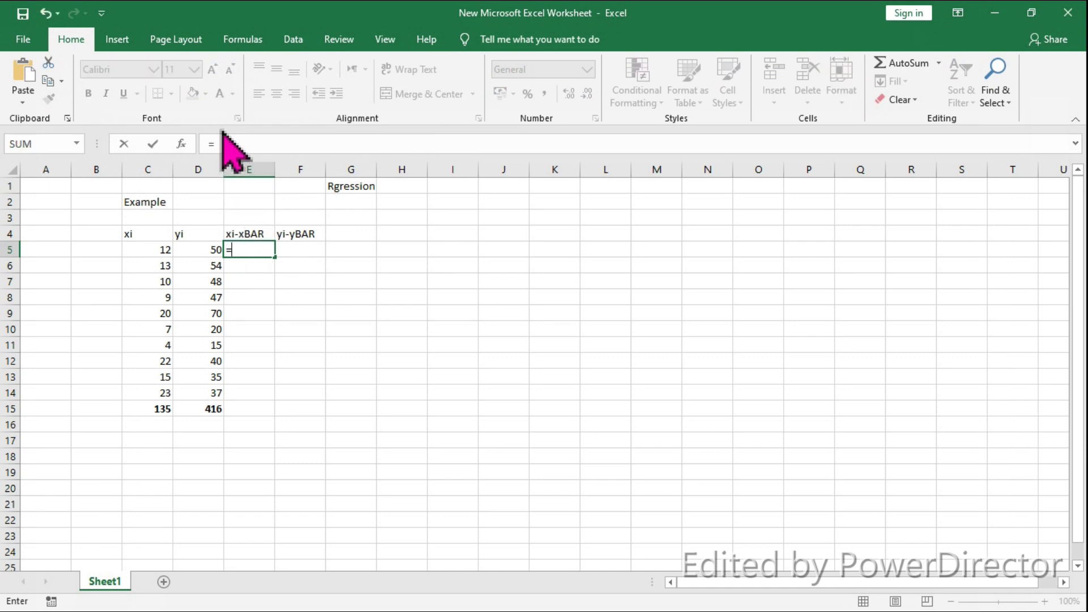
left_click(160, 249)
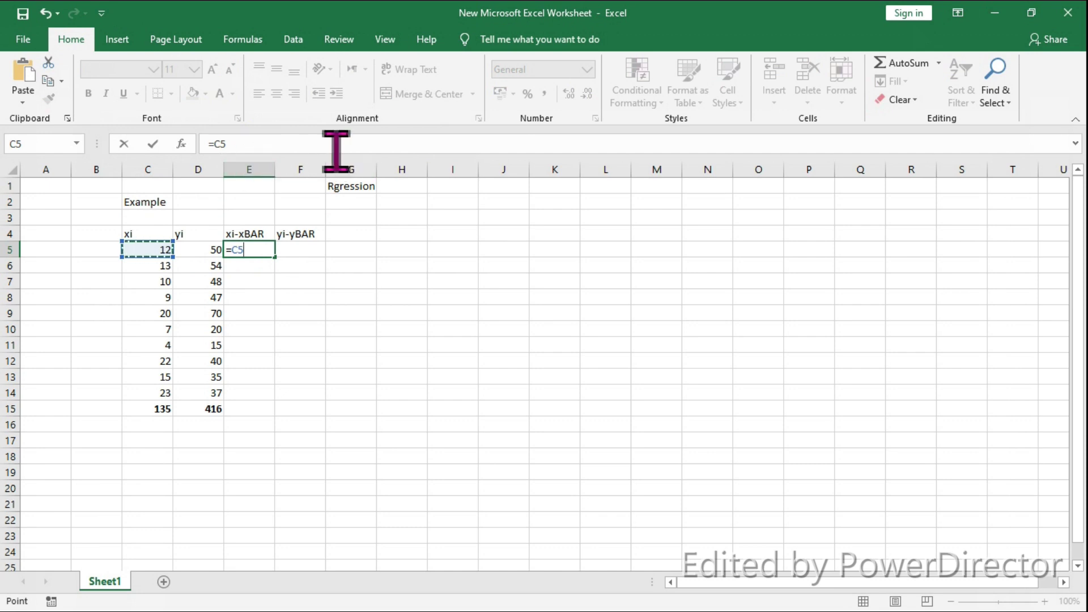
left_click(272, 146)
type("-13.5")
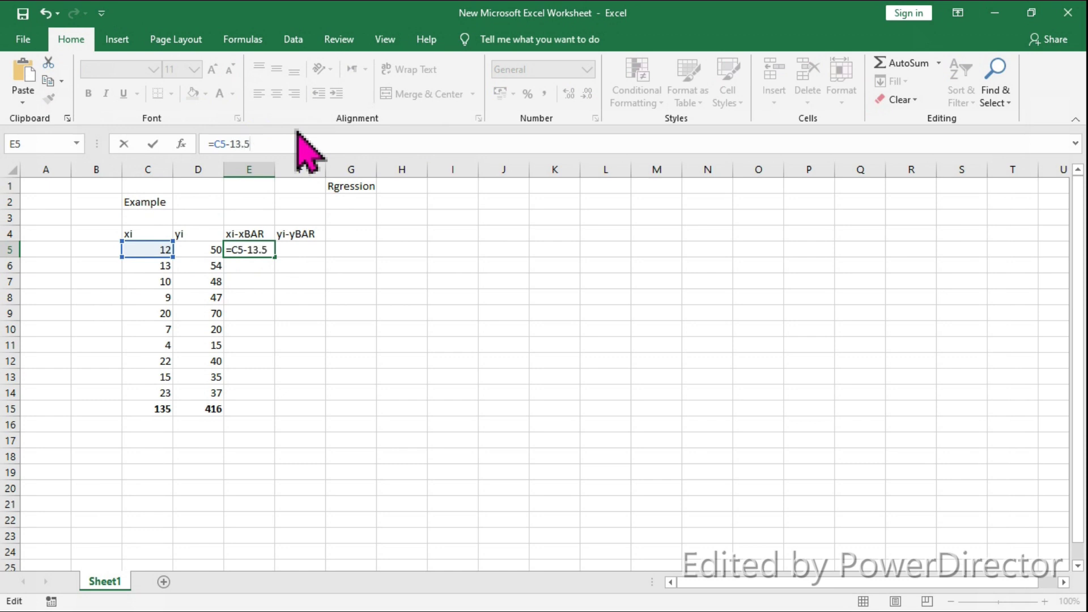
key("Return")
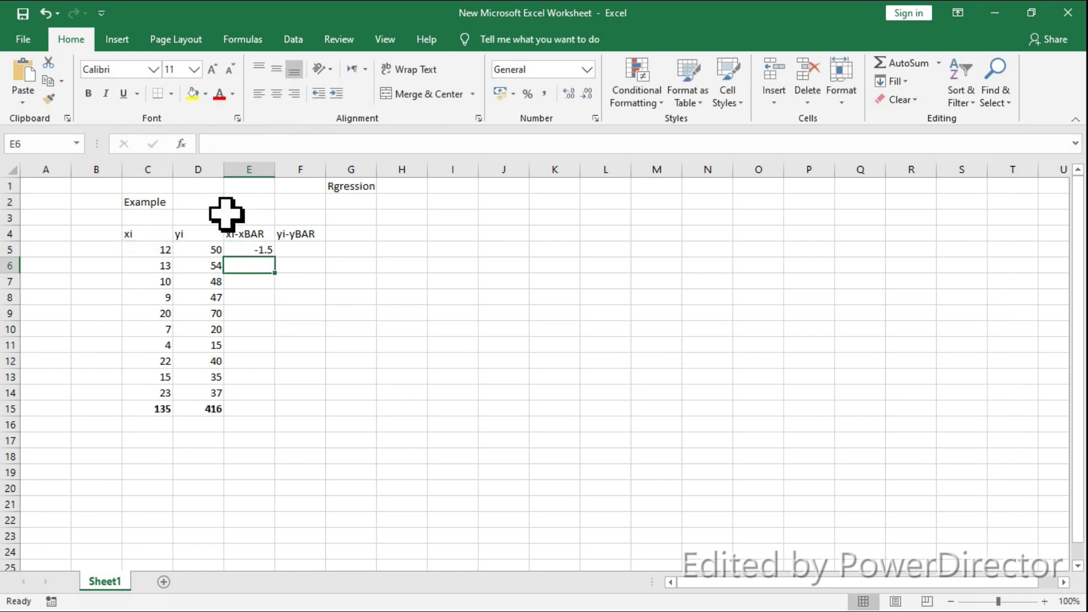
left_click(255, 248)
left_click_drag(280, 258, 280, 397)
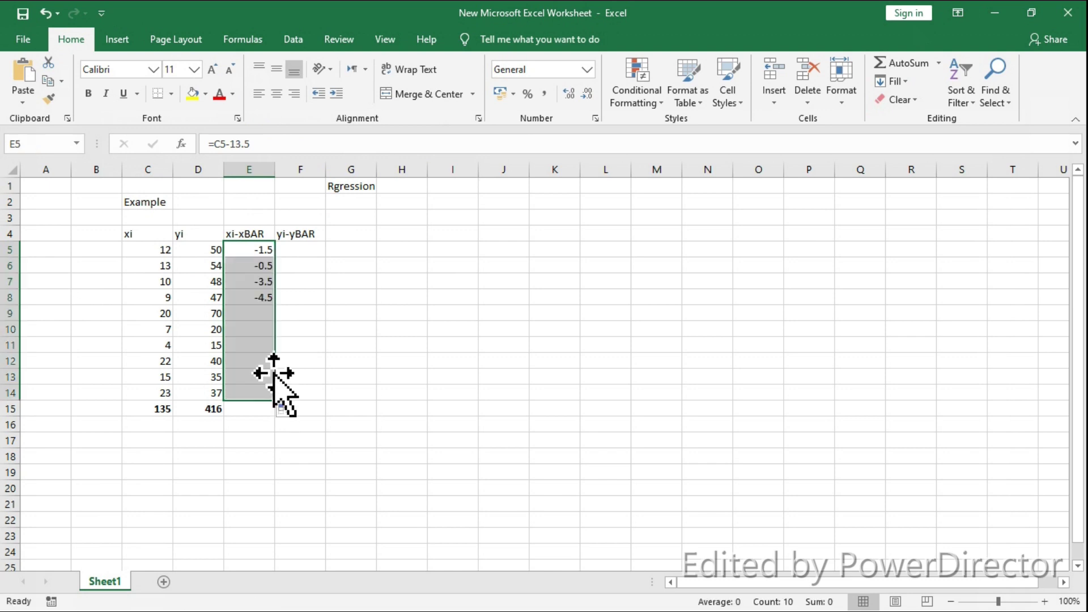
left_click(312, 253)
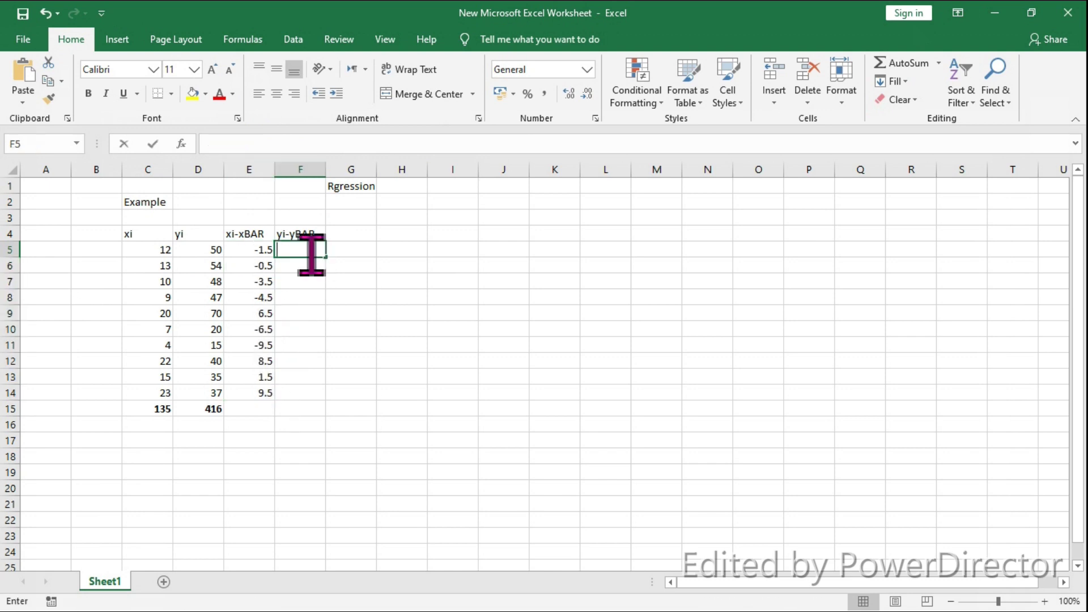
Enter =D5-41.6 in F5 and fill it down to F14, giving 8.4 through -4.6
left_click(214, 250)
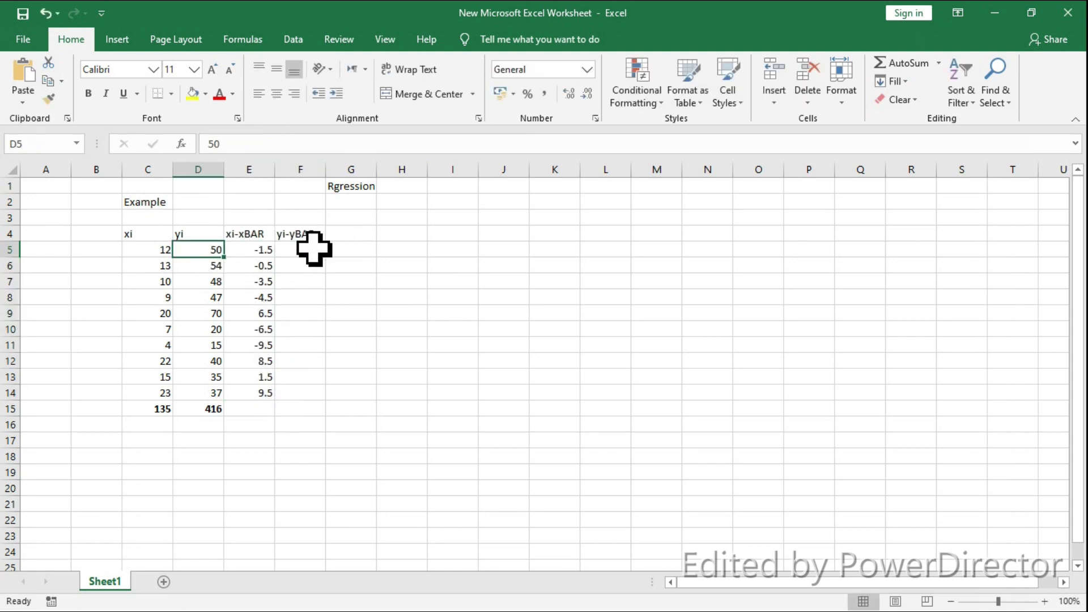
left_click(311, 247)
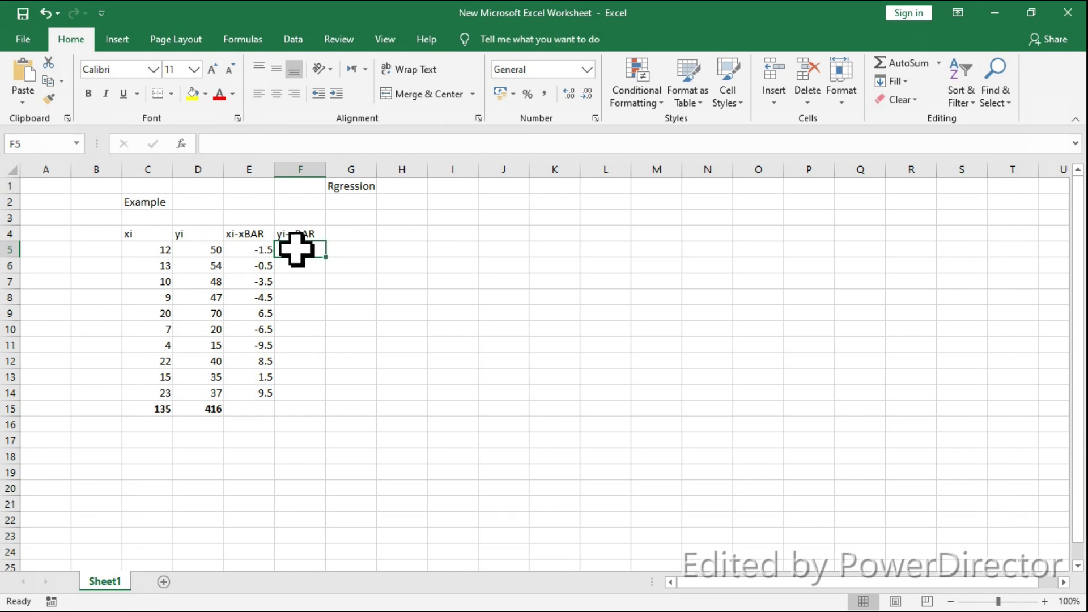
type("==")
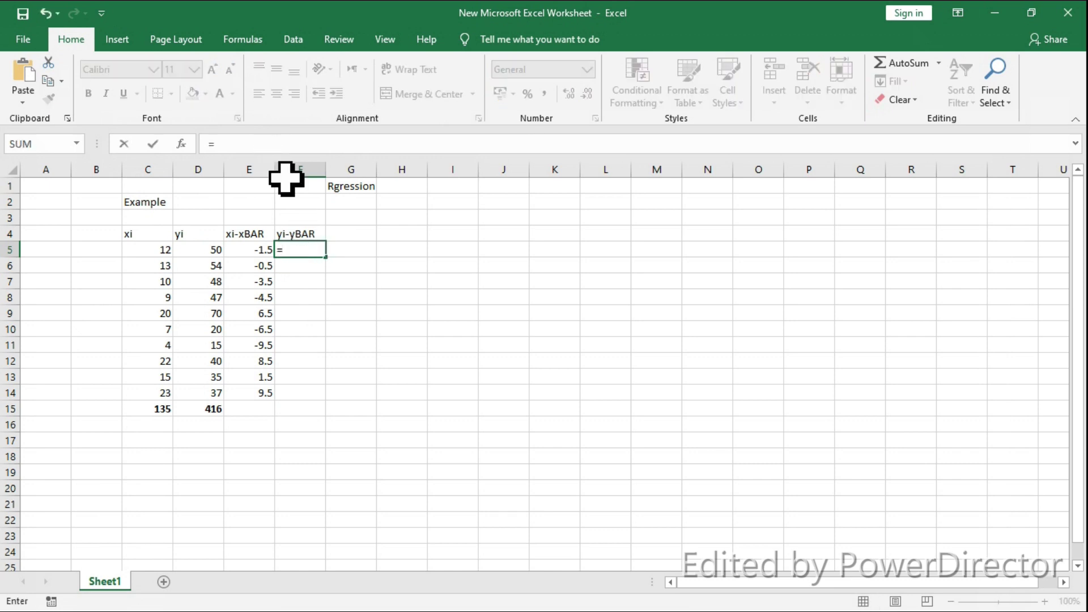
left_click(208, 250)
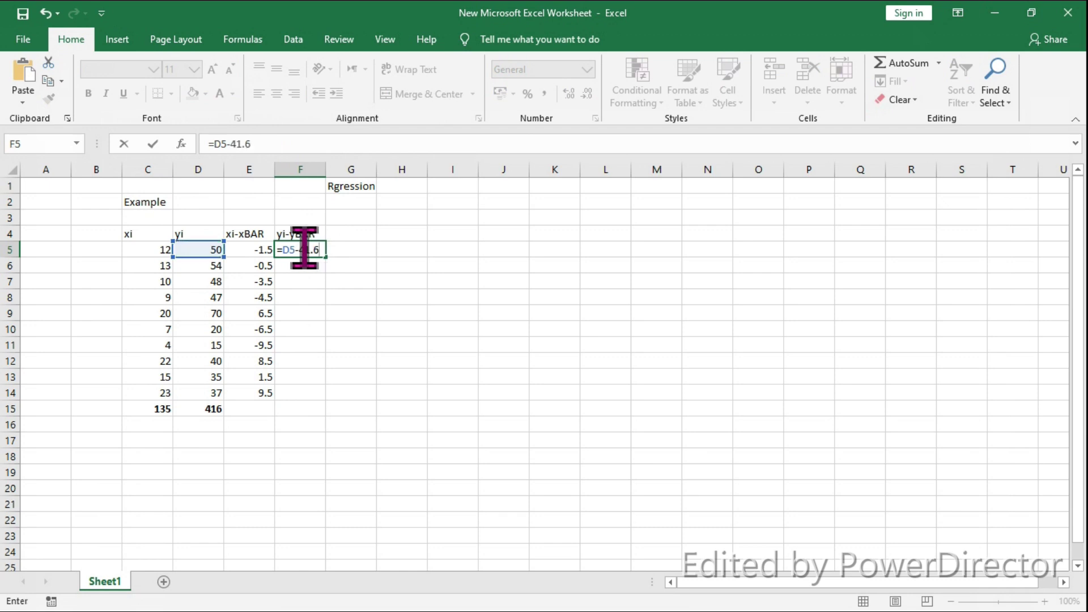
key("Return")
left_click(292, 249)
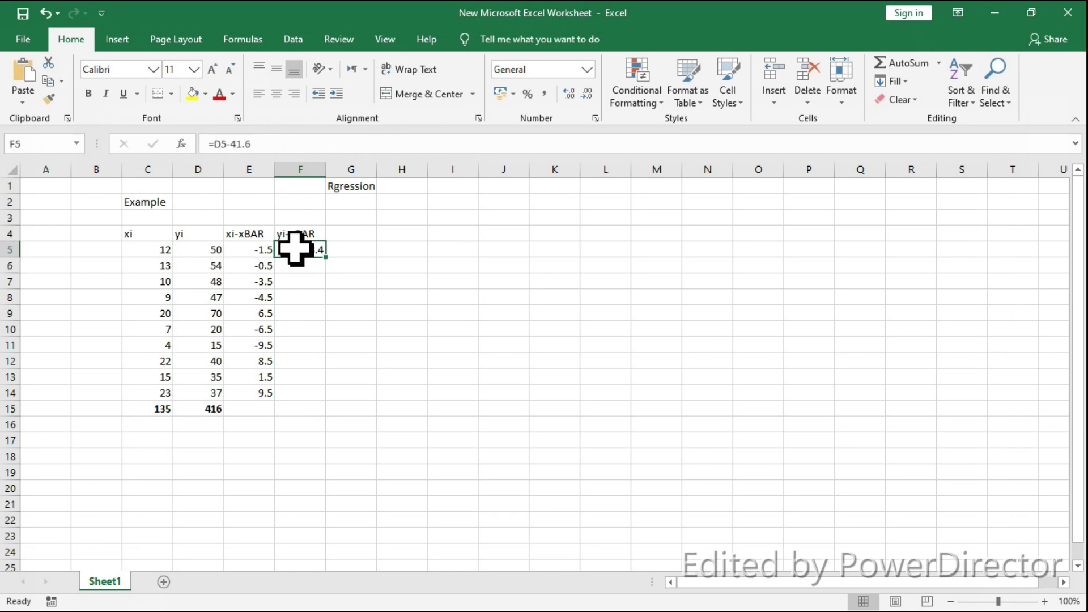
left_click_drag(329, 253, 325, 340)
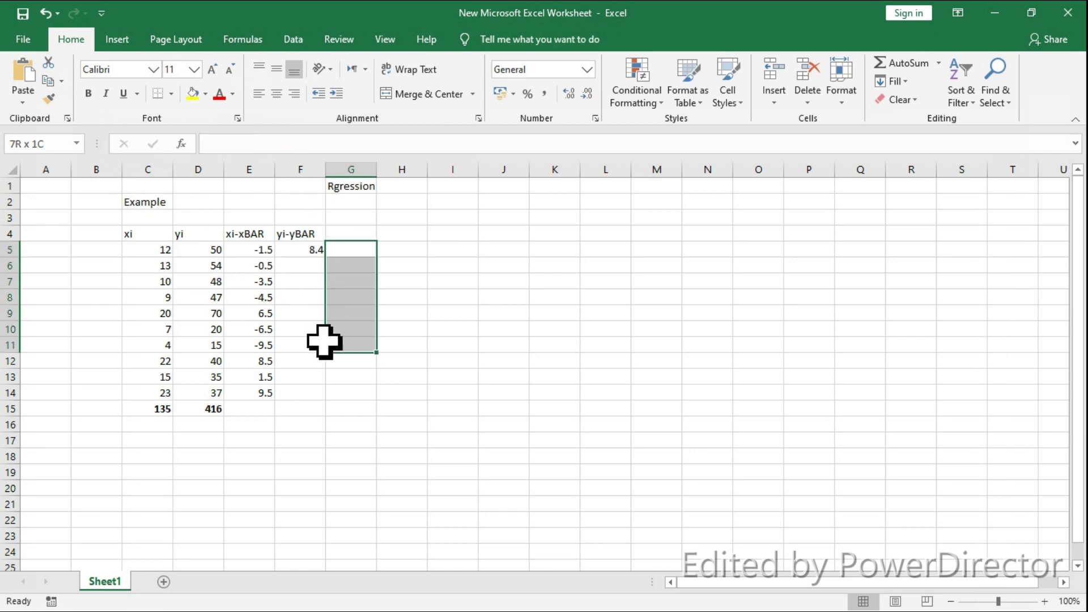
left_click(300, 247)
left_click_drag(330, 261, 332, 402)
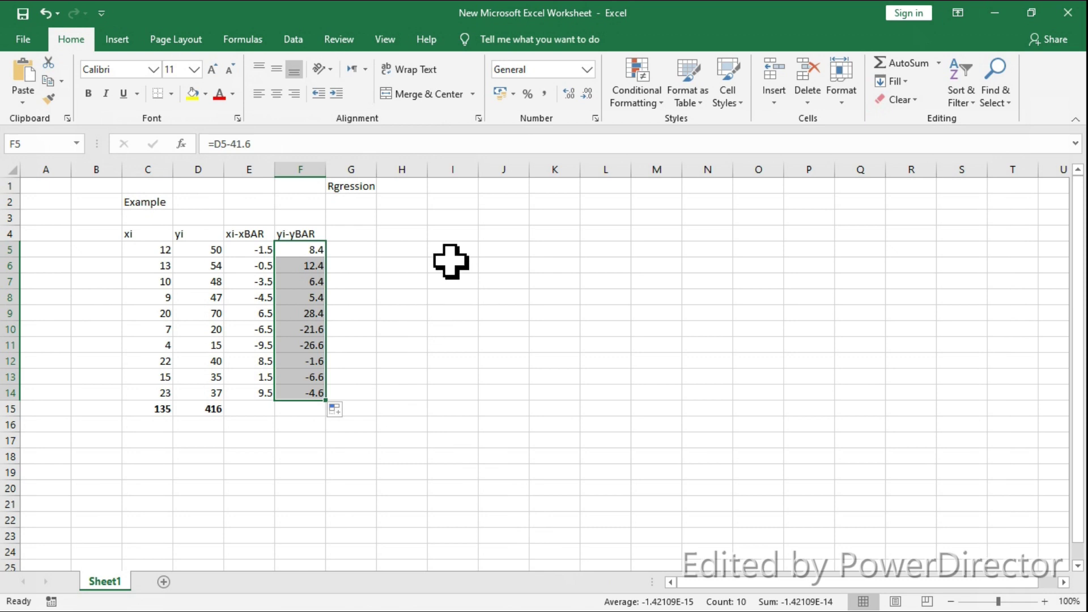
left_click(359, 230)
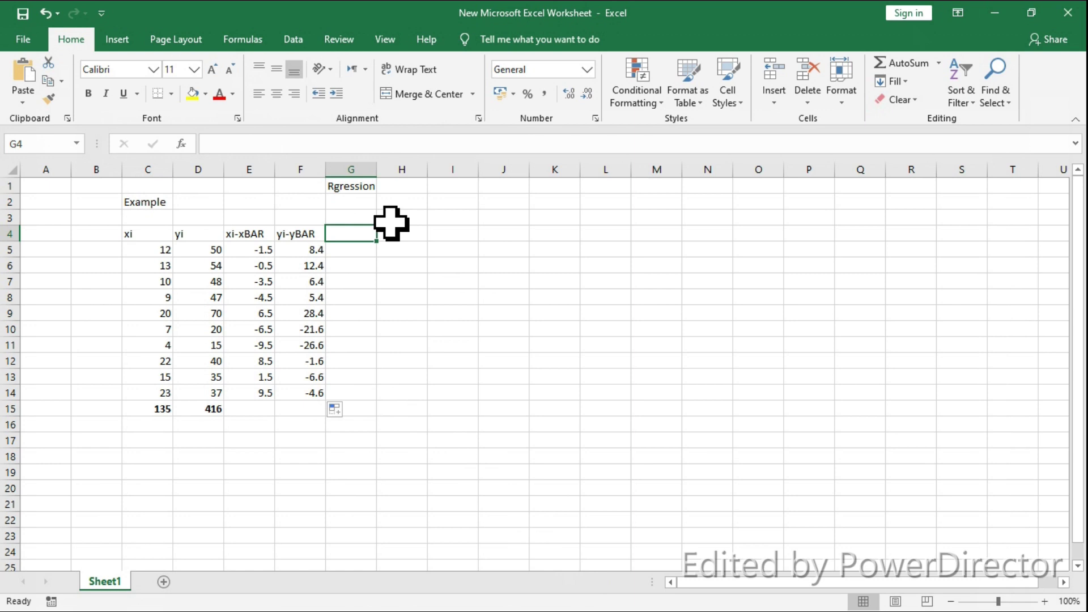
Start the G4 heading with the (xi-xBAR) text copied from the E4 heading
double_click(335, 230)
type("(")
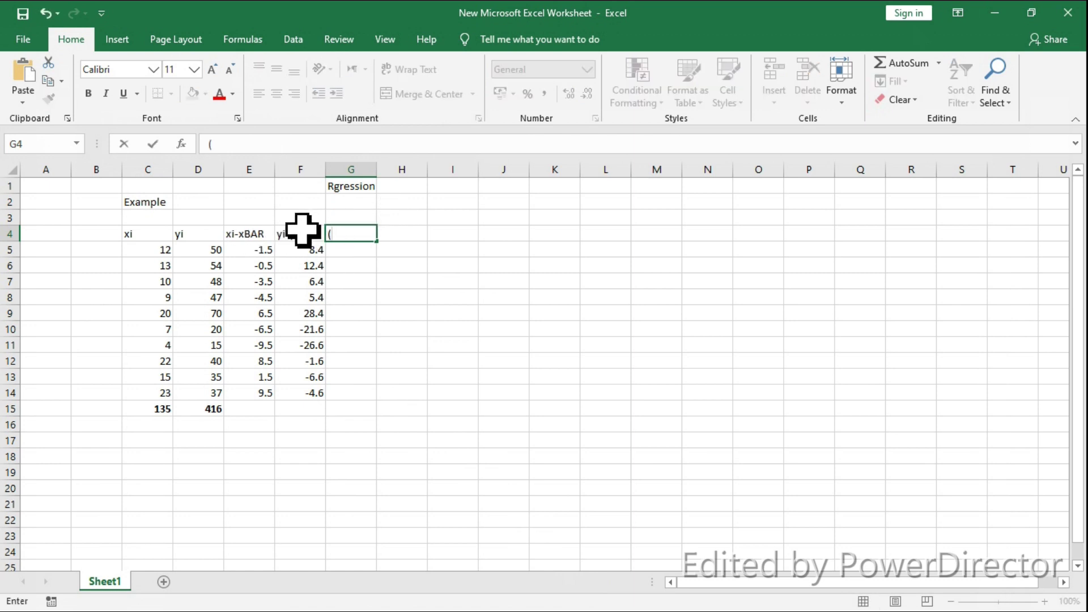
left_click(250, 238)
double_click(266, 234)
left_click_drag(267, 234, 216, 235)
left_click(335, 238)
double_click(348, 237)
type("xi-xBAR)(")
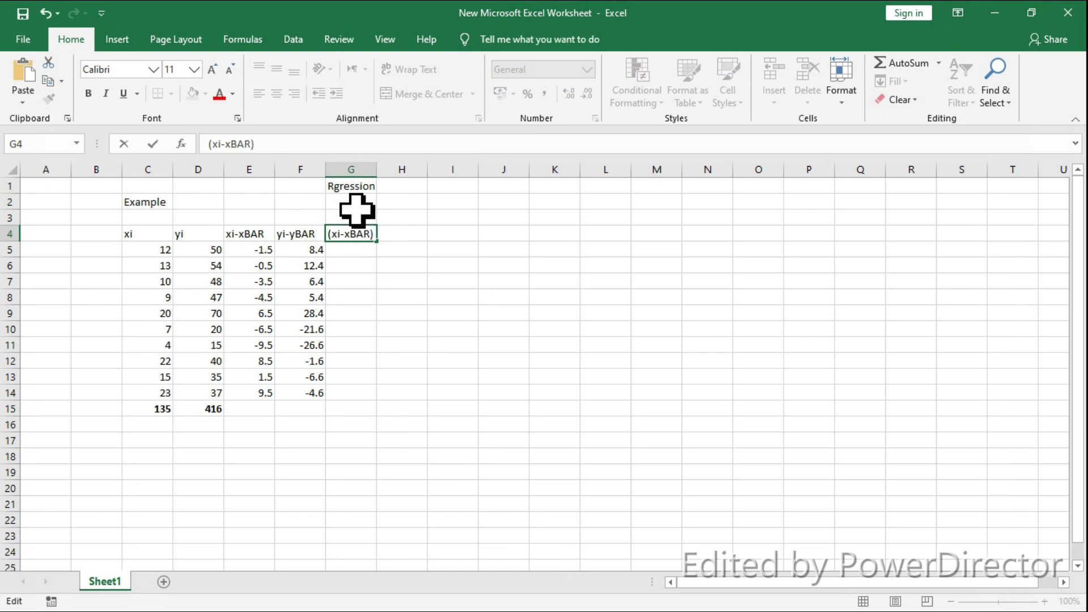
Add (yi-yBAR) from F4 to complete (xi-xBAR)(yi-yBAR), then widen column G to fit
left_click(306, 233)
double_click(303, 233)
left_click_drag(316, 234, 259, 234)
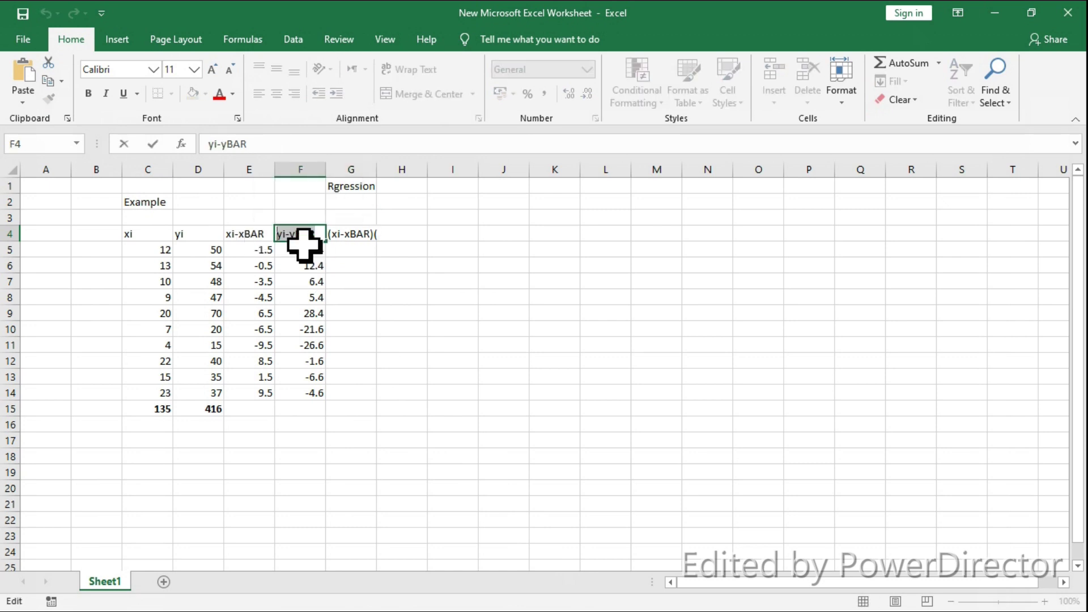
double_click(371, 235)
type("(")
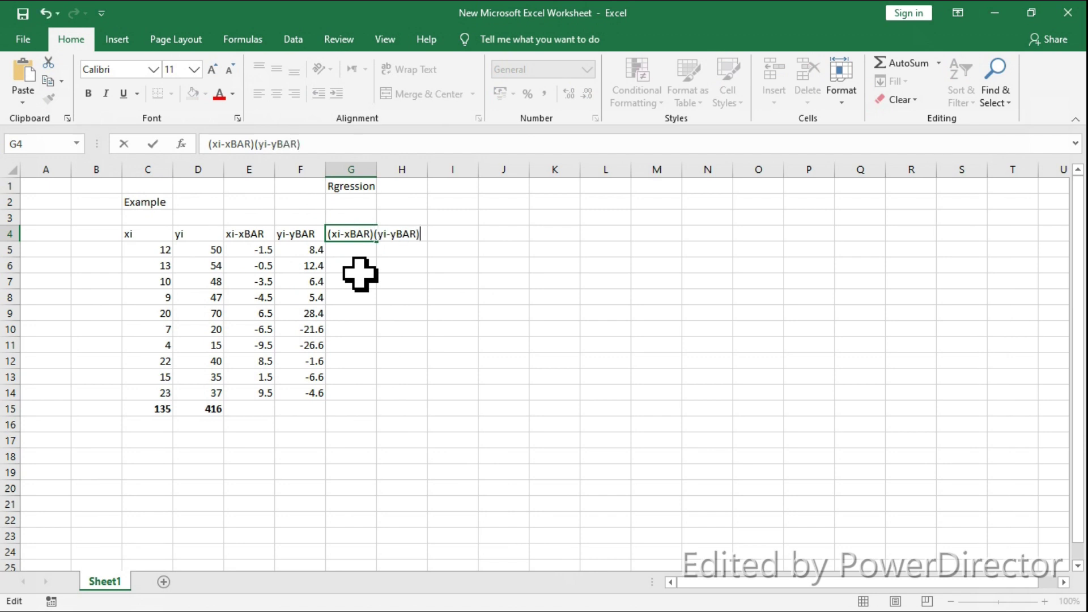
left_click(396, 202)
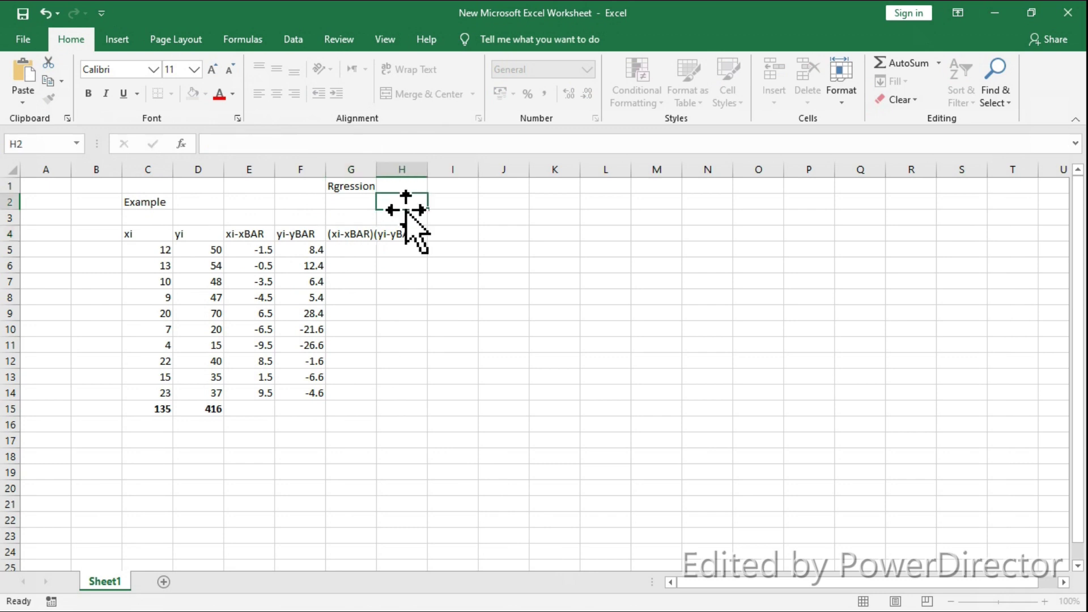
left_click_drag(382, 173, 432, 170)
left_click(442, 235)
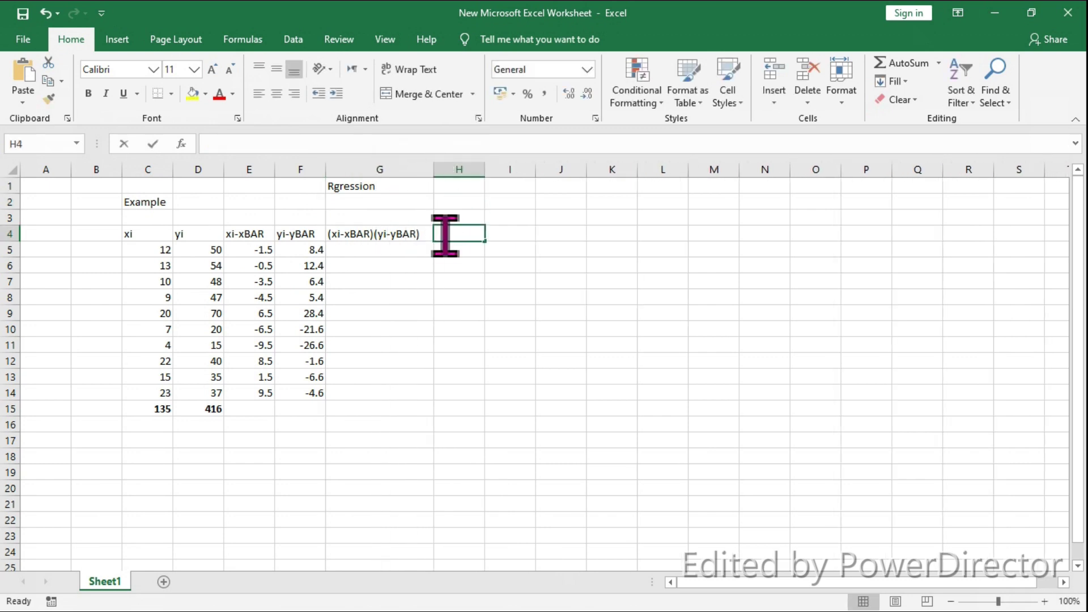
Enter =E5*F5 in G5 and fill it down to G14, giving -12.6 through -43.7
left_click(363, 250)
type("=")
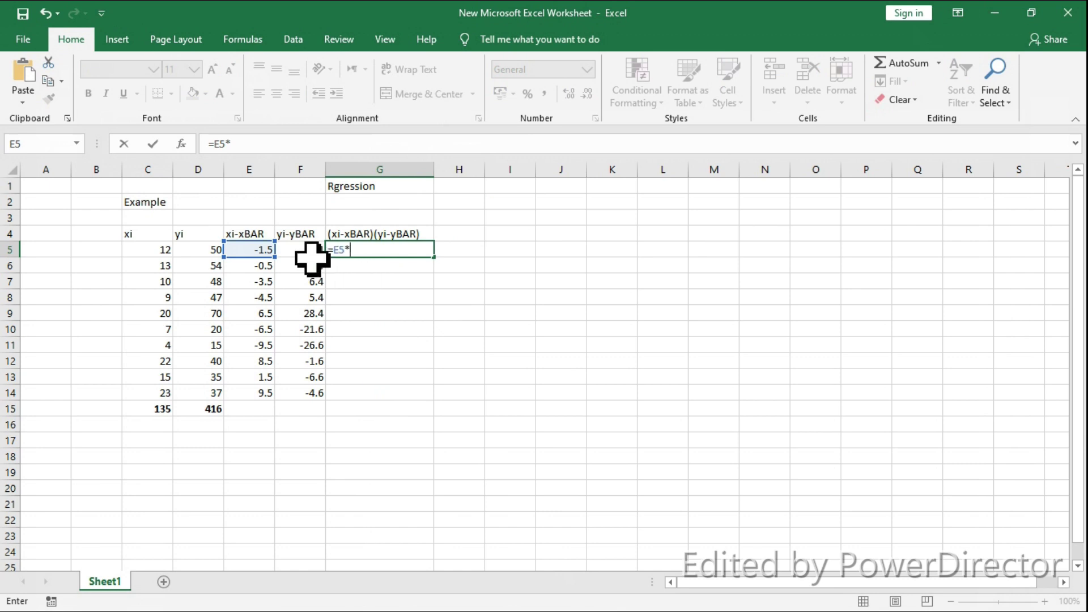
left_click(294, 250)
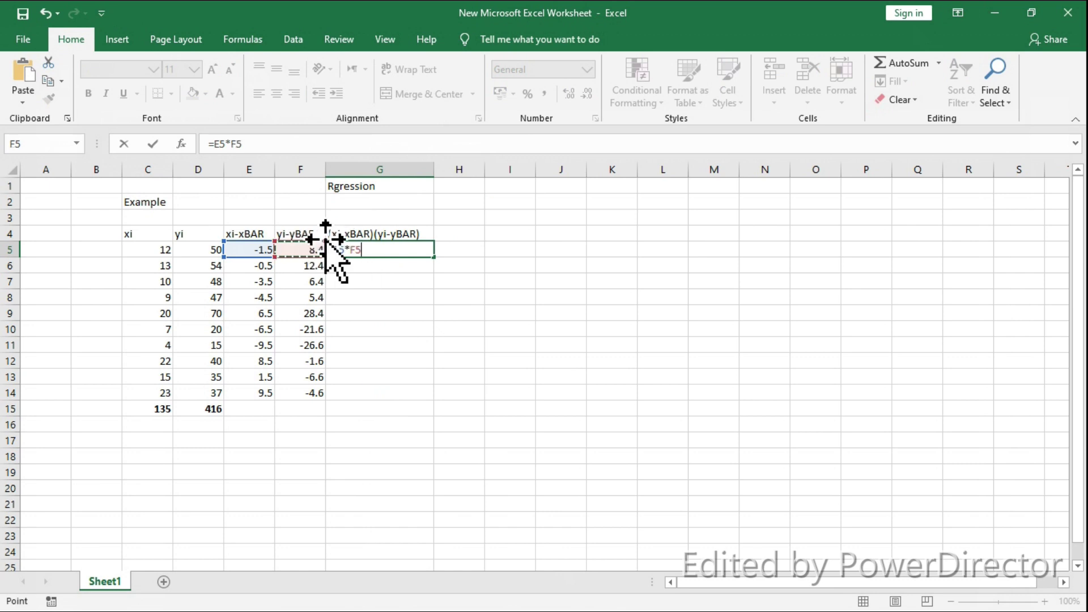
key("Return")
left_click(422, 250)
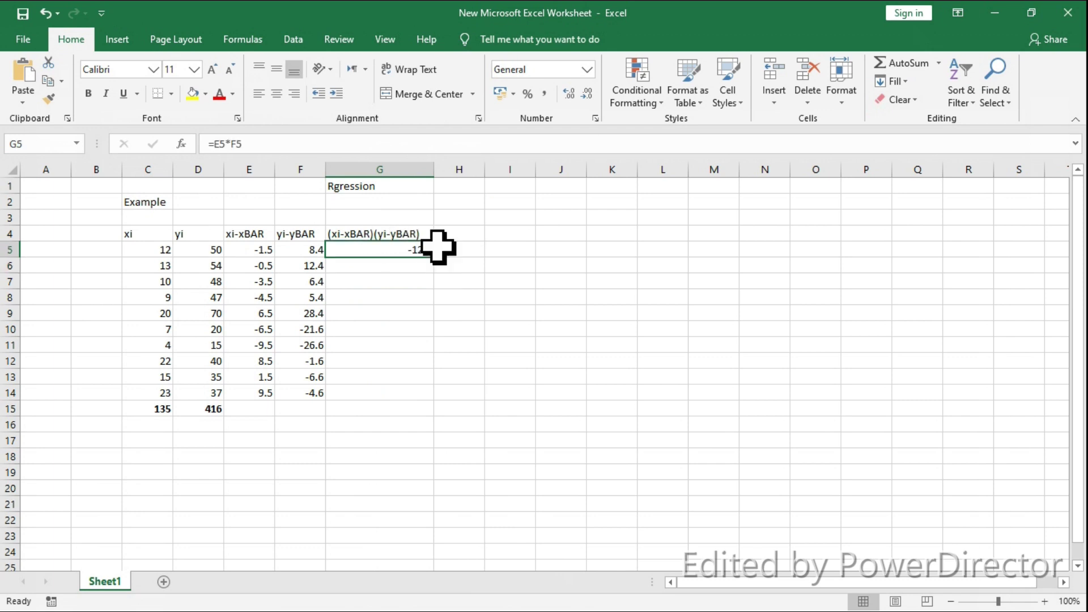
left_click_drag(434, 257, 434, 408)
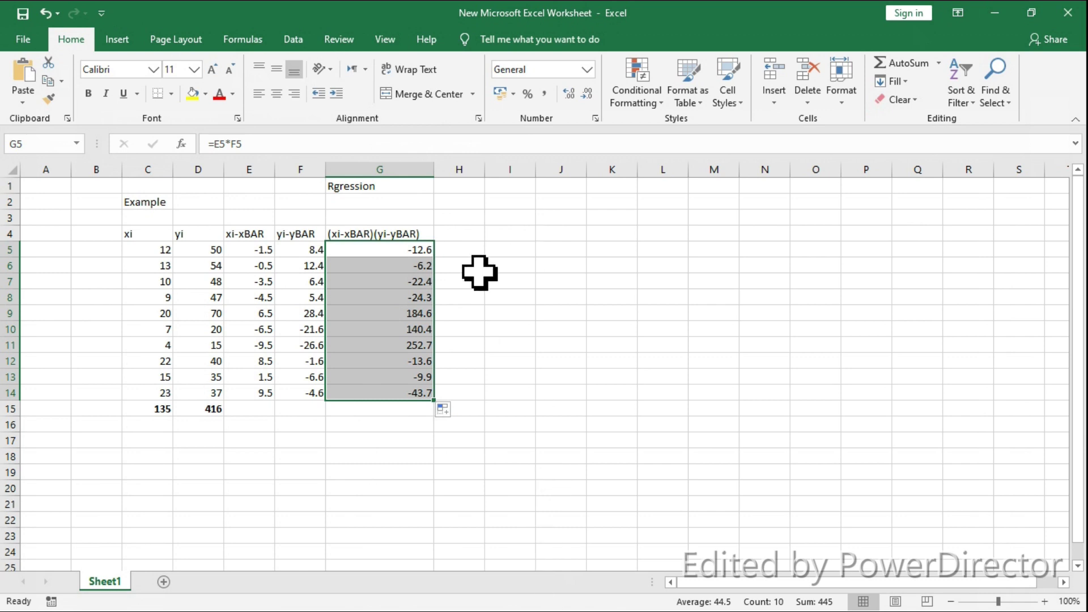
left_click(457, 233)
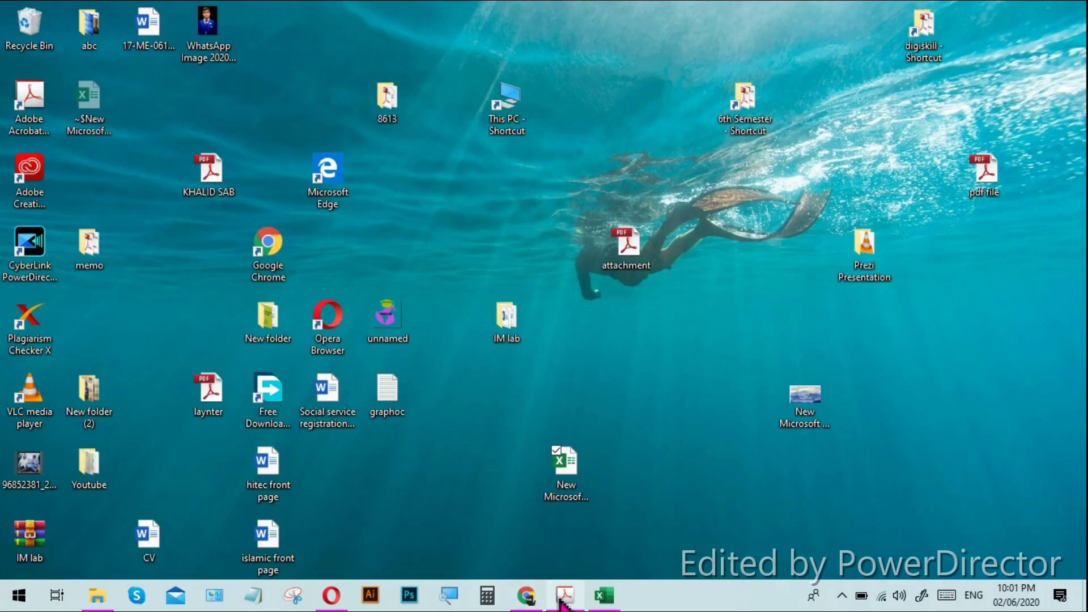
Check the handwritten lecture notes in Acrobat, then return to the Excel worksheet
left_click(487, 600)
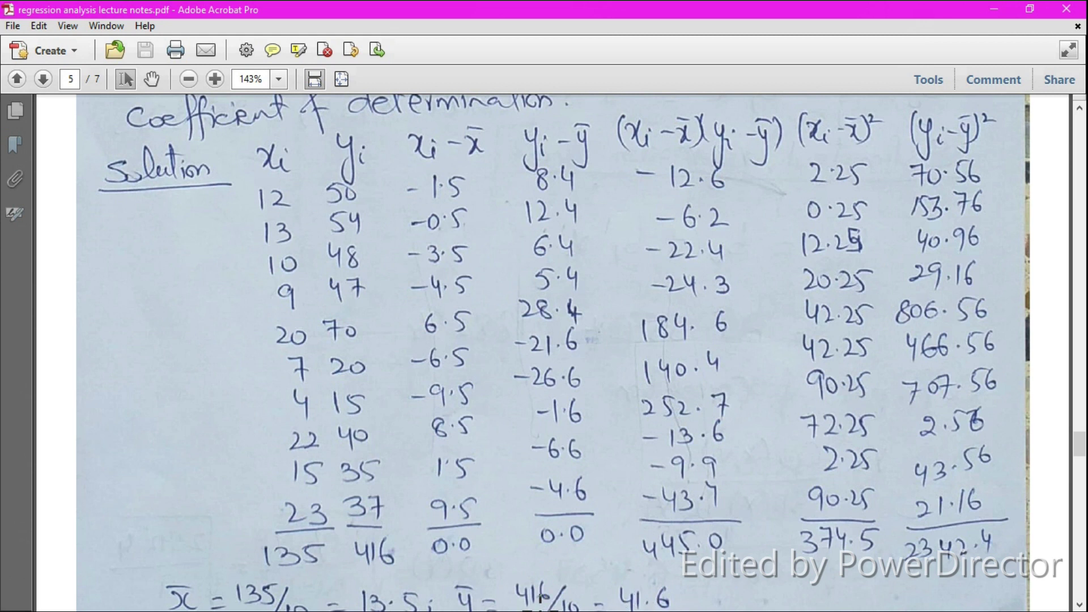
left_click(995, 10)
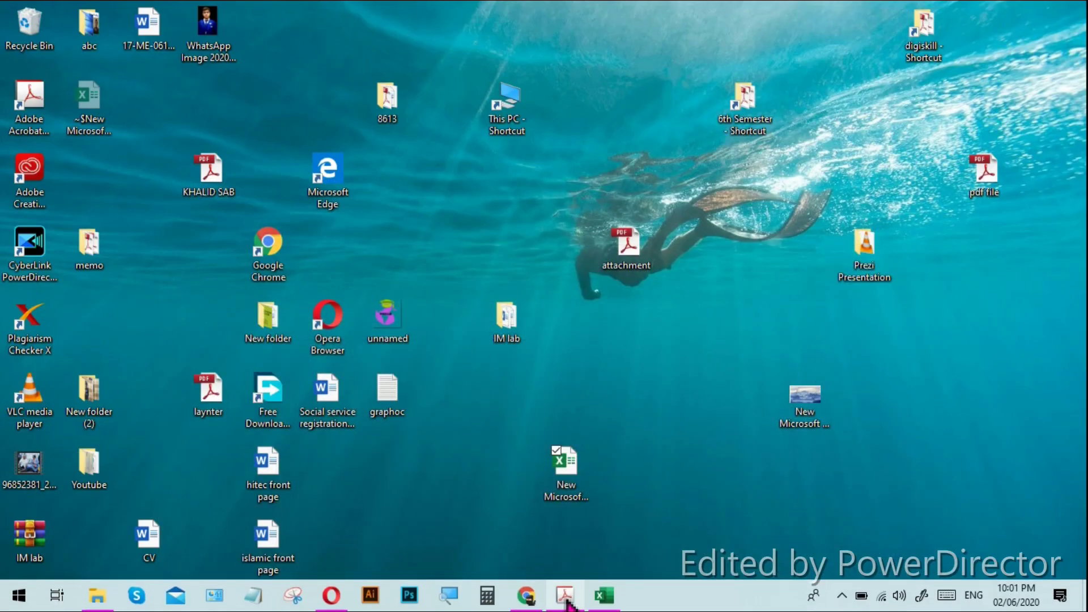
left_click(603, 596)
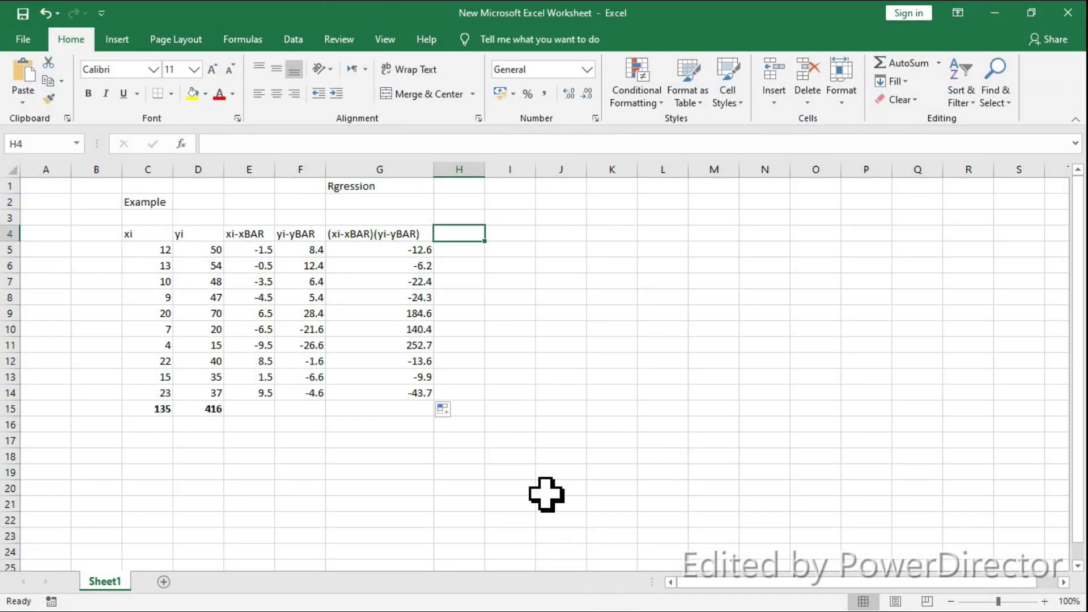
Head column H (xi-xBAR)^2 using text copied from G4, and widen column H
type("=")
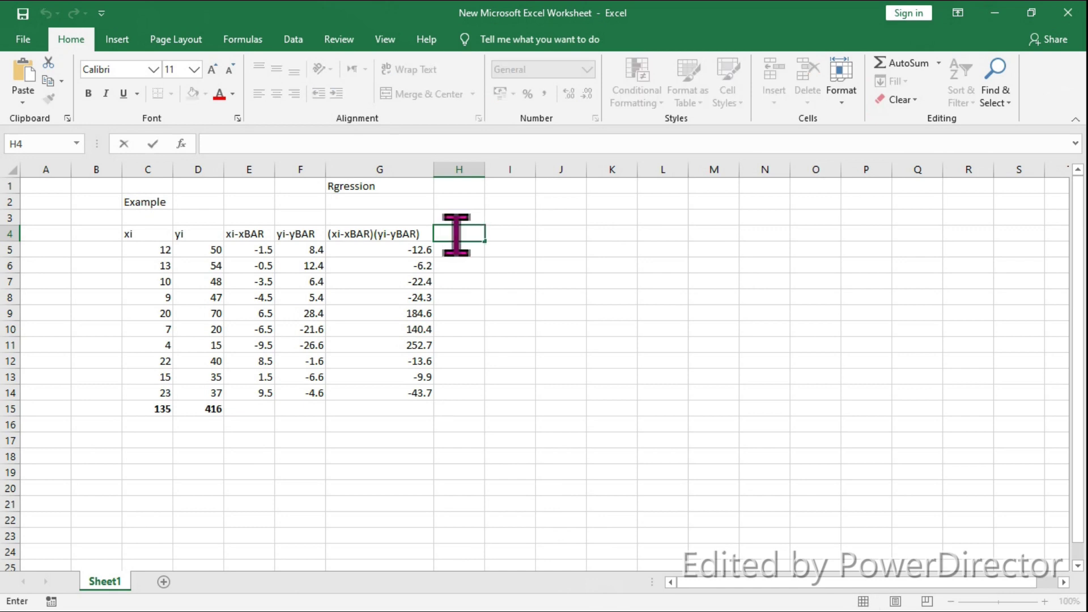
left_click(226, 233)
double_click(373, 235)
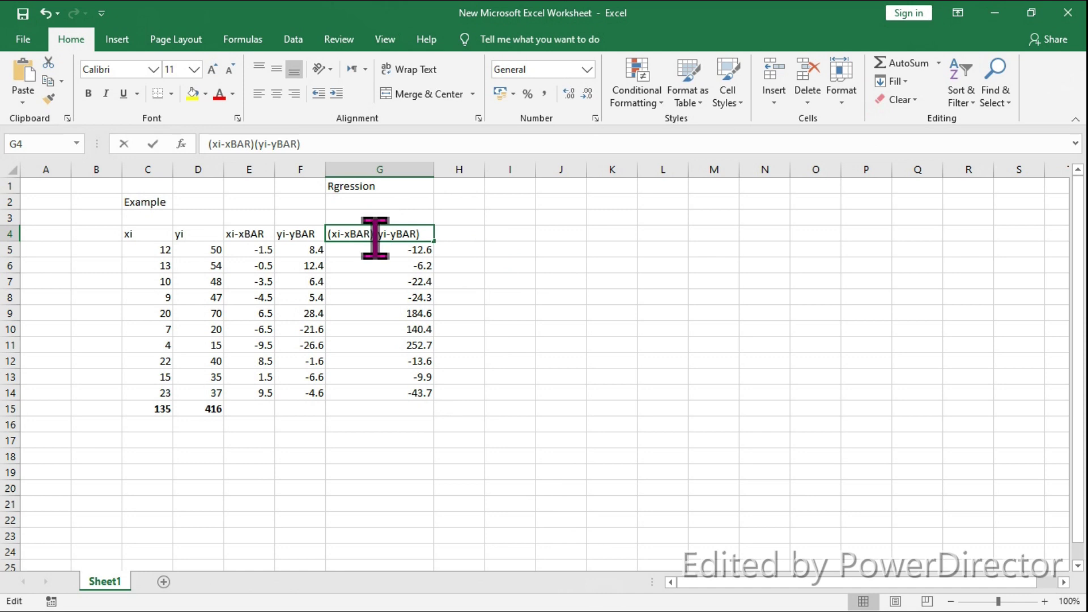
left_click_drag(371, 235, 316, 237)
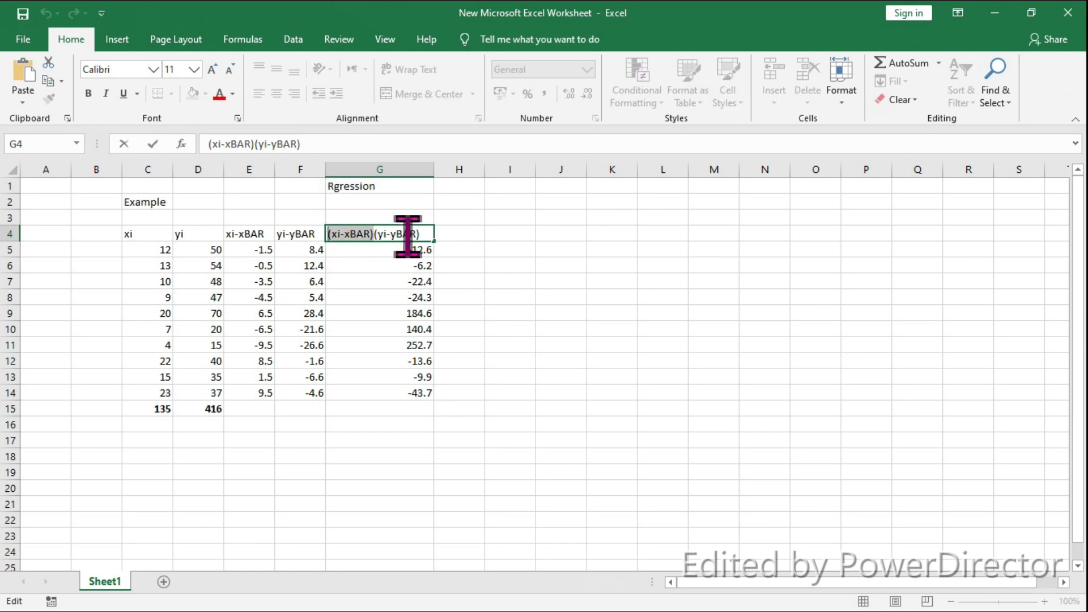
left_click(460, 233)
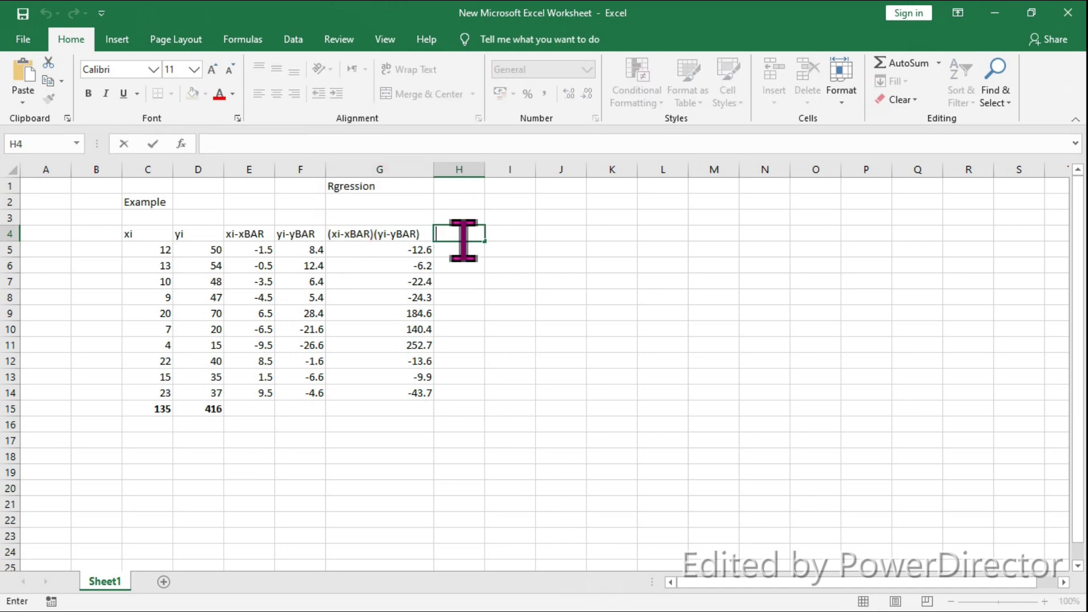
key("ctrl+v")
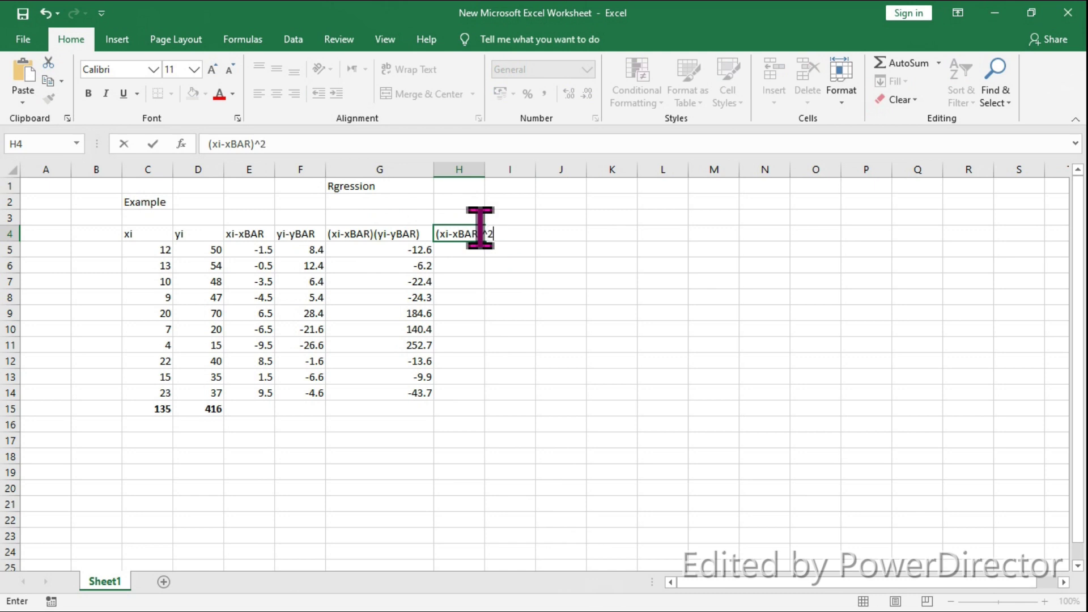
left_click(482, 198)
left_click_drag(485, 169, 506, 169)
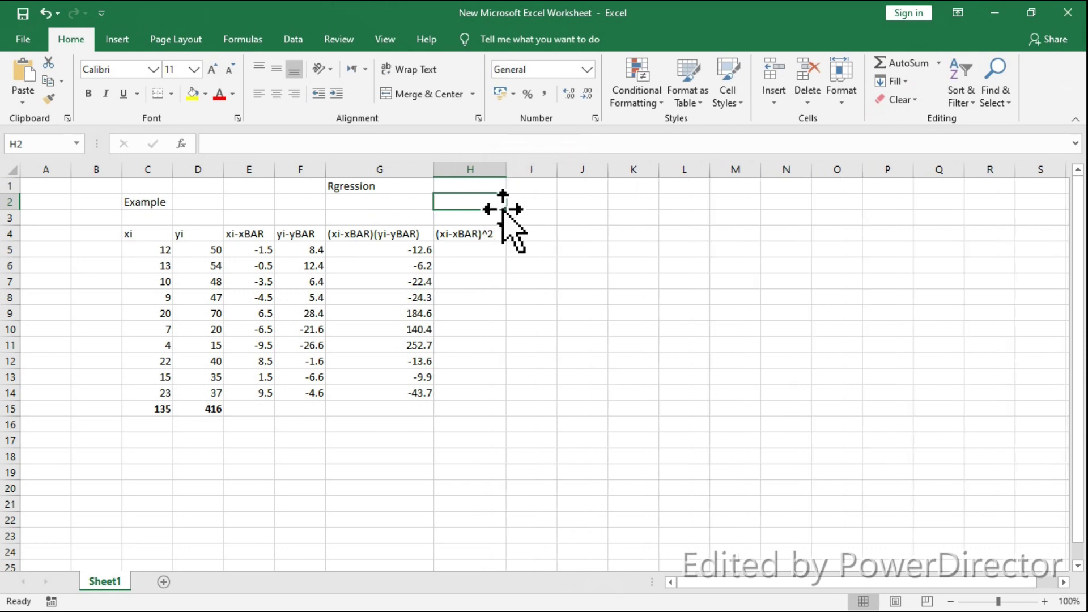
Enter =E5*E5 in H5 and fill it down to H14, giving 2.25 through 90.25
left_click(452, 251)
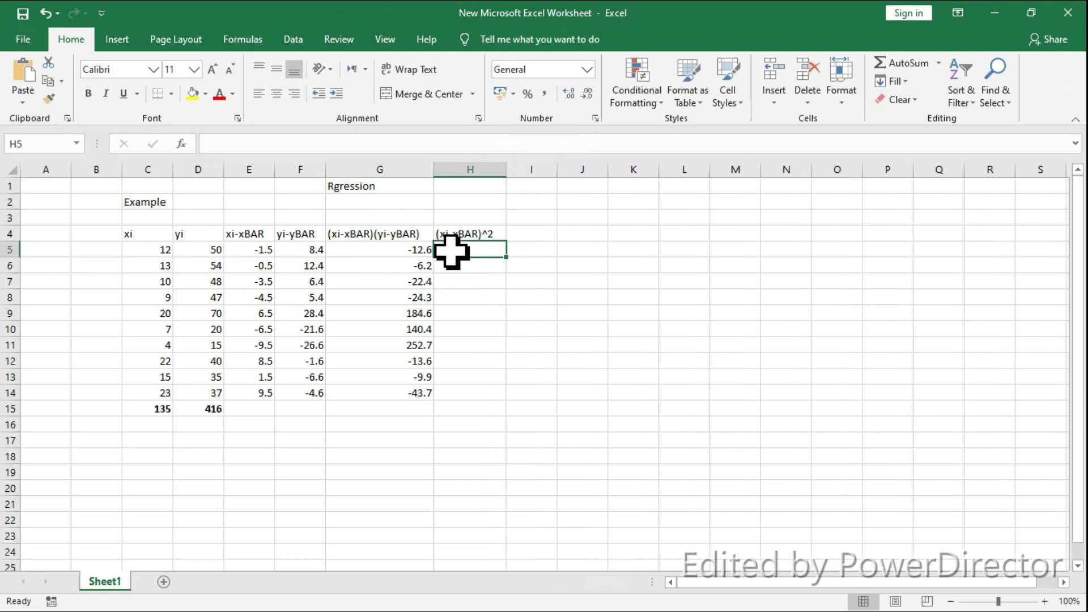
type("=")
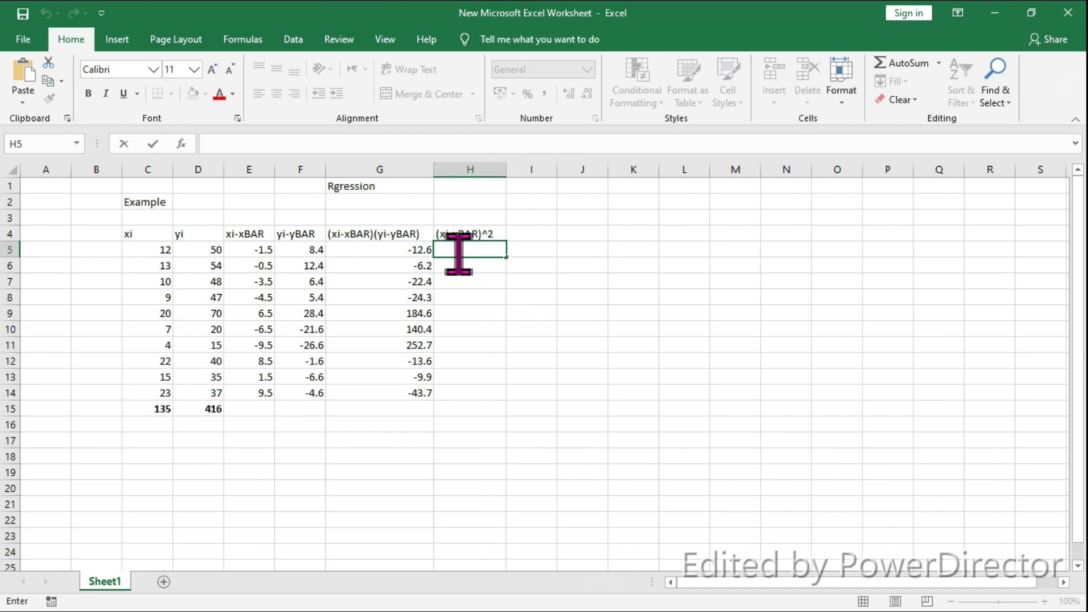
left_click(248, 247)
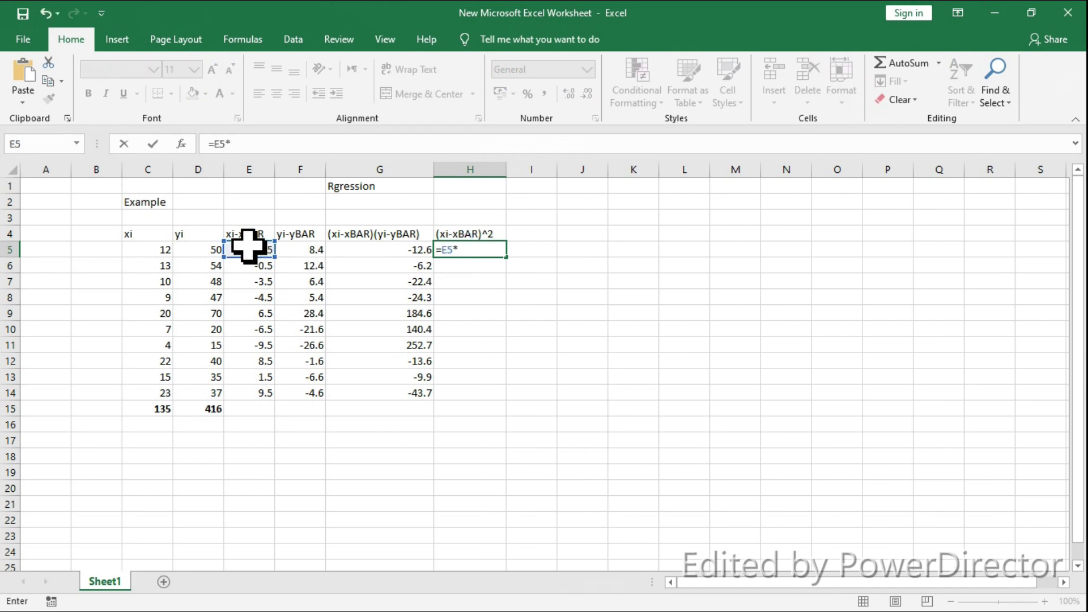
left_click(249, 249)
key("Return")
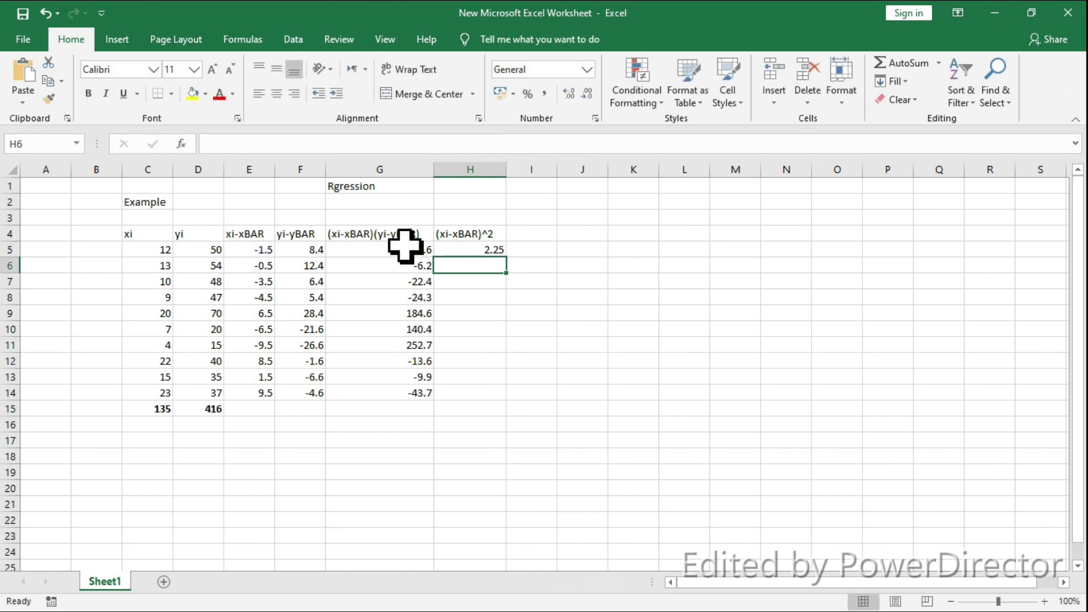
left_click(469, 248)
left_click_drag(508, 260, 513, 403)
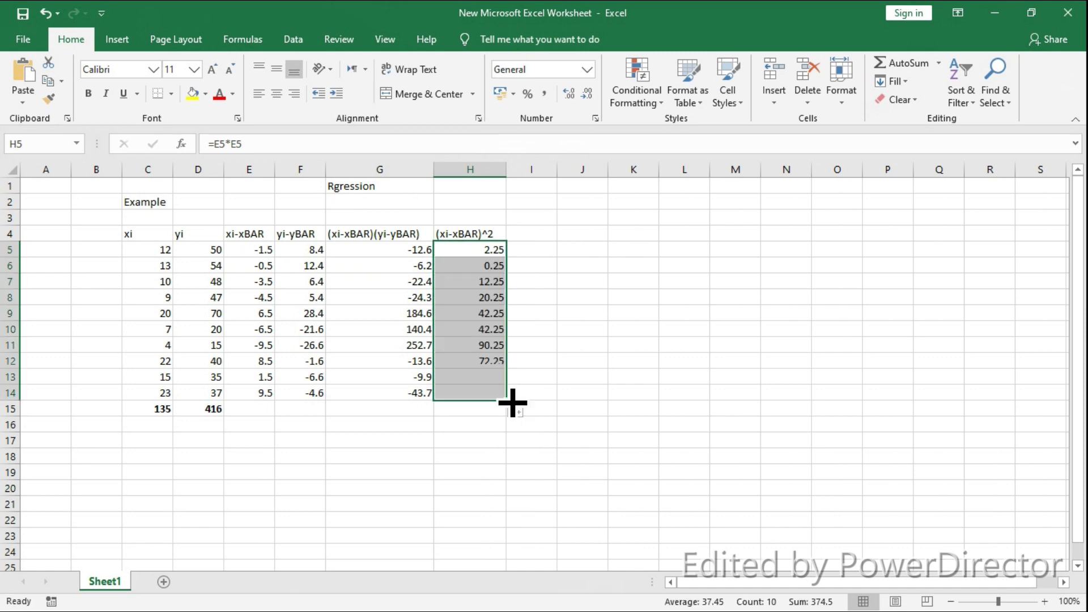
left_click(521, 232)
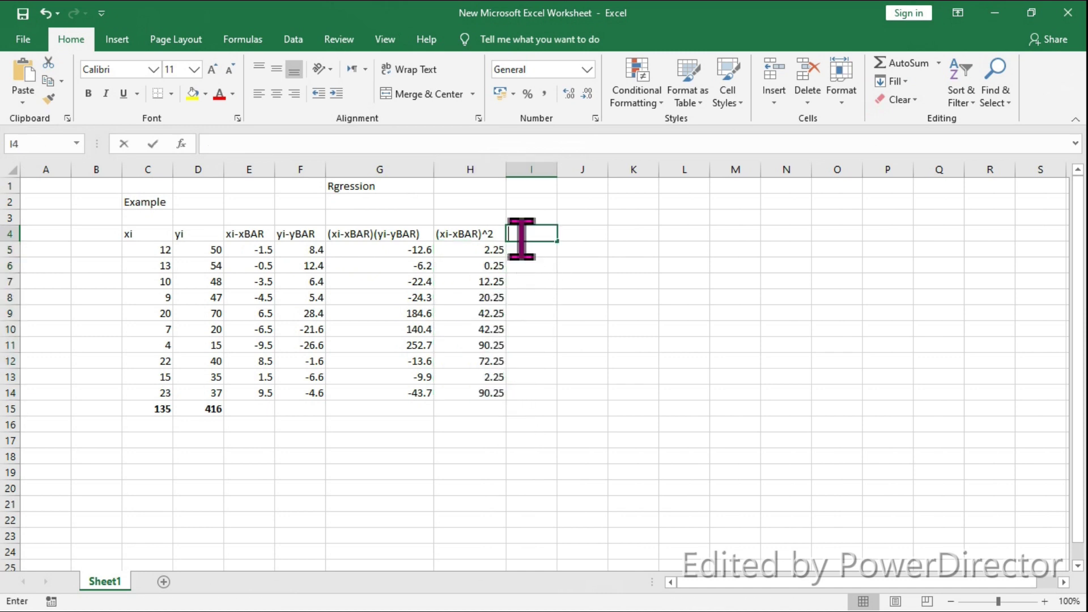
Head column I (yi-yBAR)^2 using the (yi-yBAR) text copied from G4
double_click(376, 233)
left_click_drag(374, 234, 429, 234)
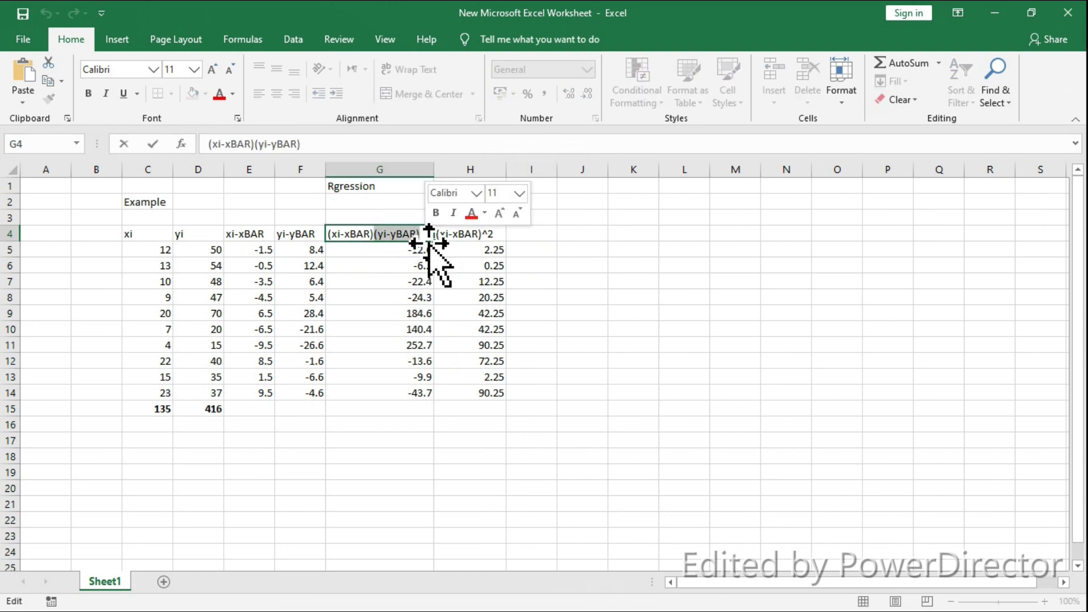
left_click(527, 234)
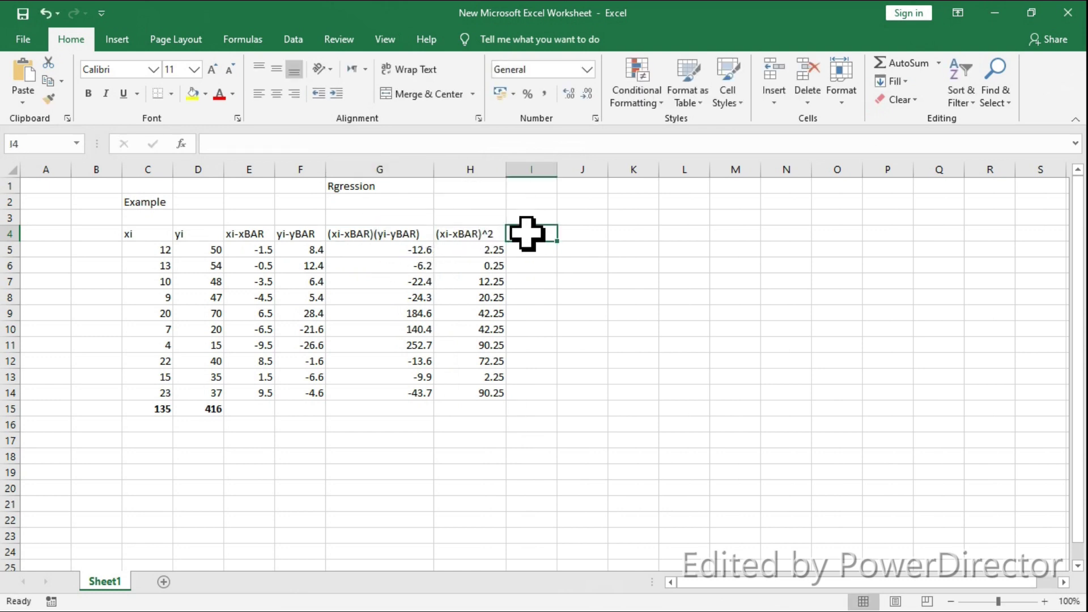
double_click(527, 234)
type("(yi-yBAR)^2")
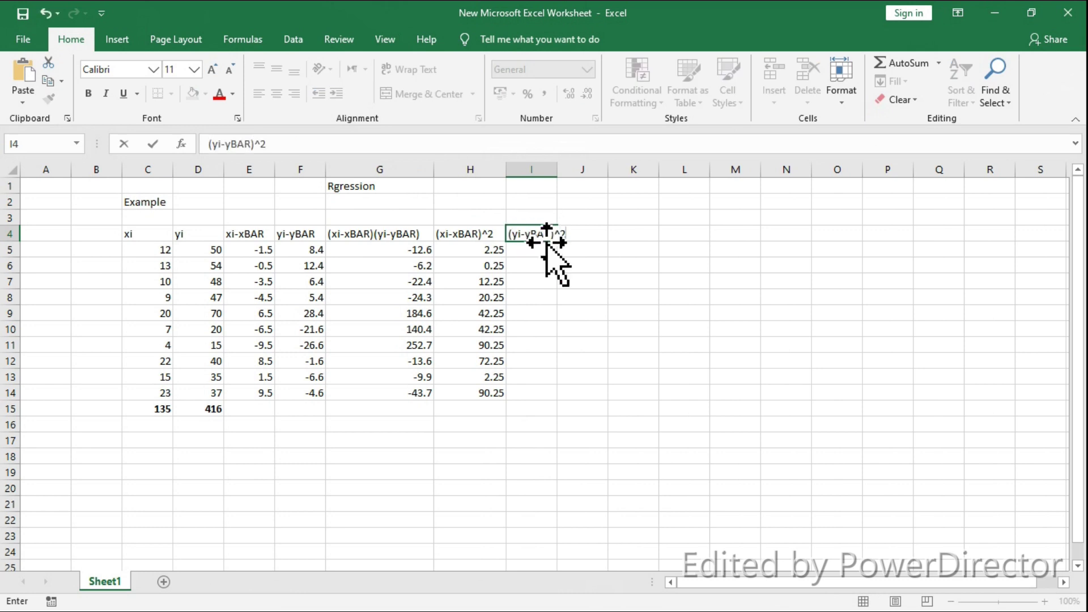
key("Return")
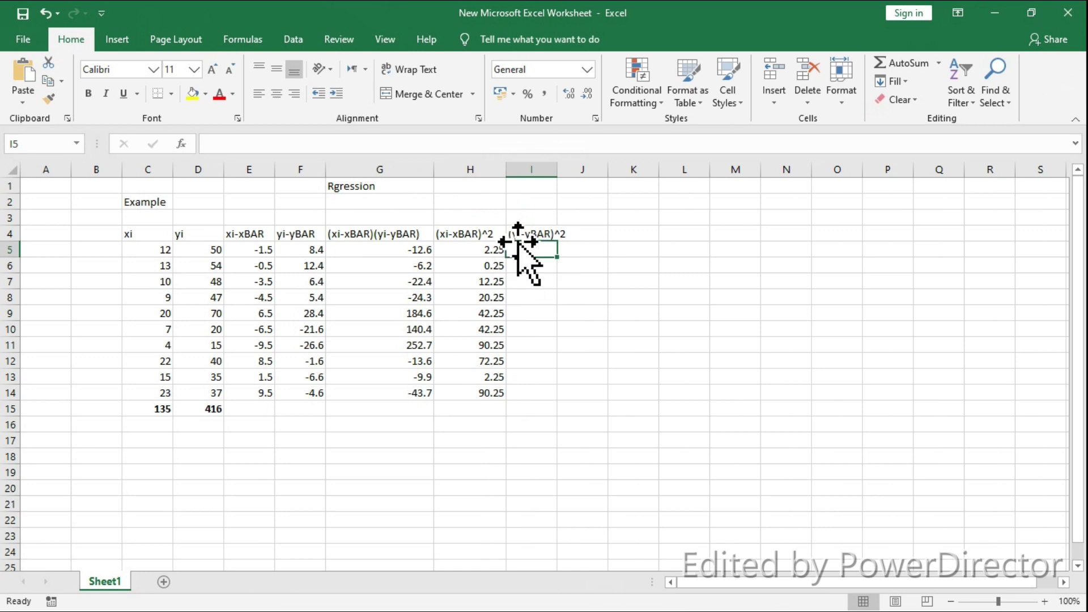
Enter =F5*F5 in I5, fill down to I14 (70.56 to 21.16), and widen column I
type("+")
key("BackSpace")
type("=")
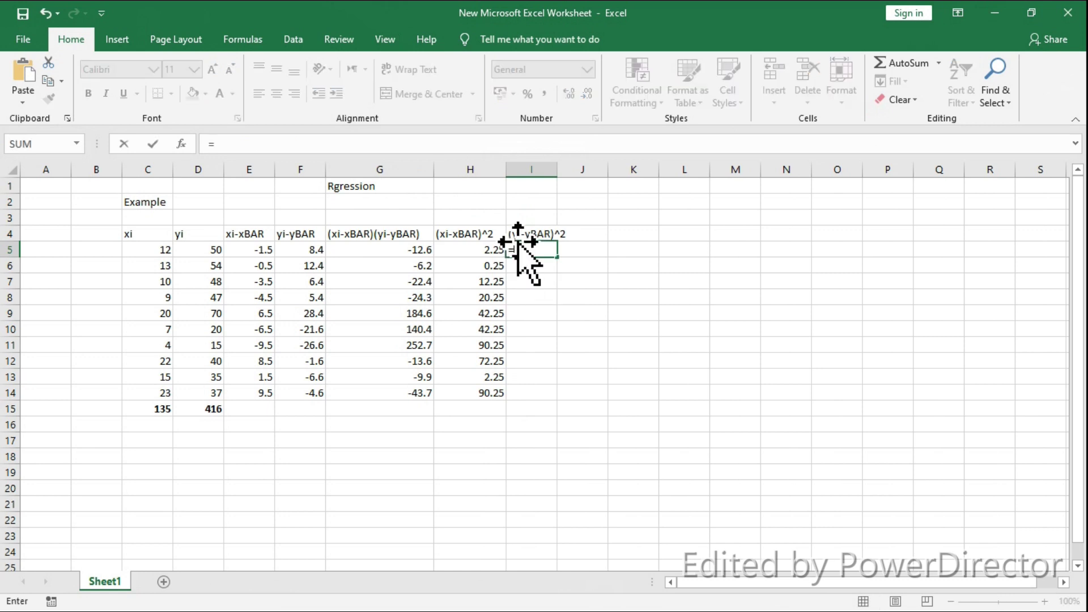
left_click(298, 254)
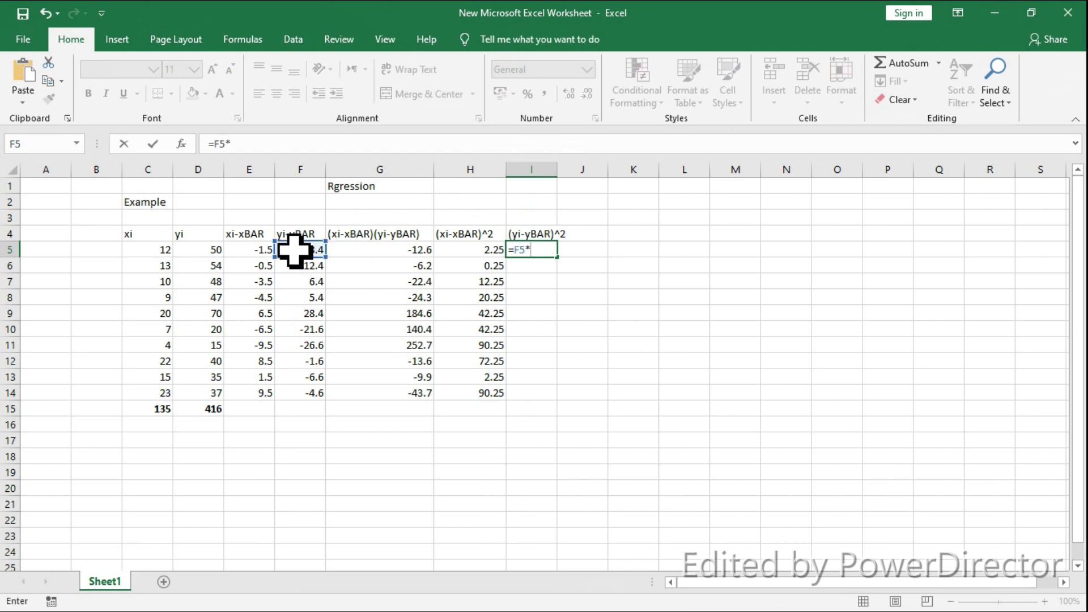
key("Return")
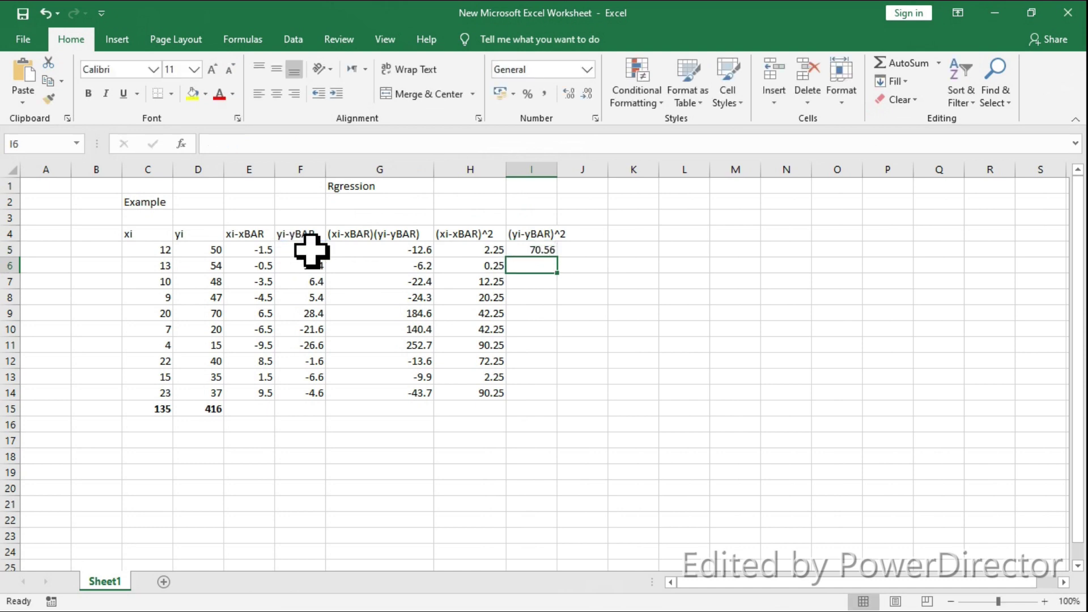
left_click(538, 250)
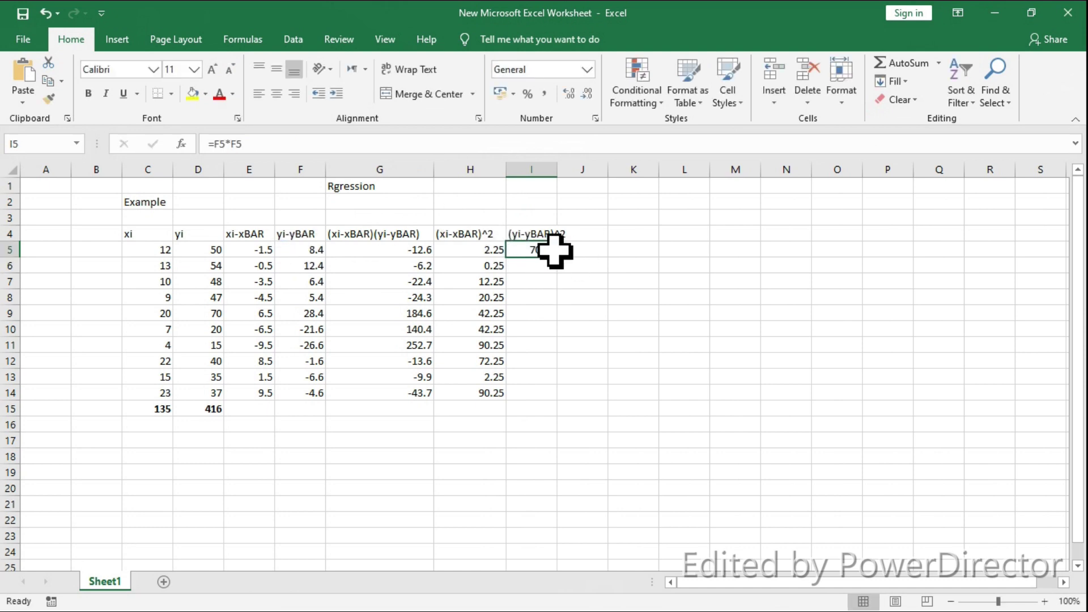
left_click_drag(558, 258, 560, 400)
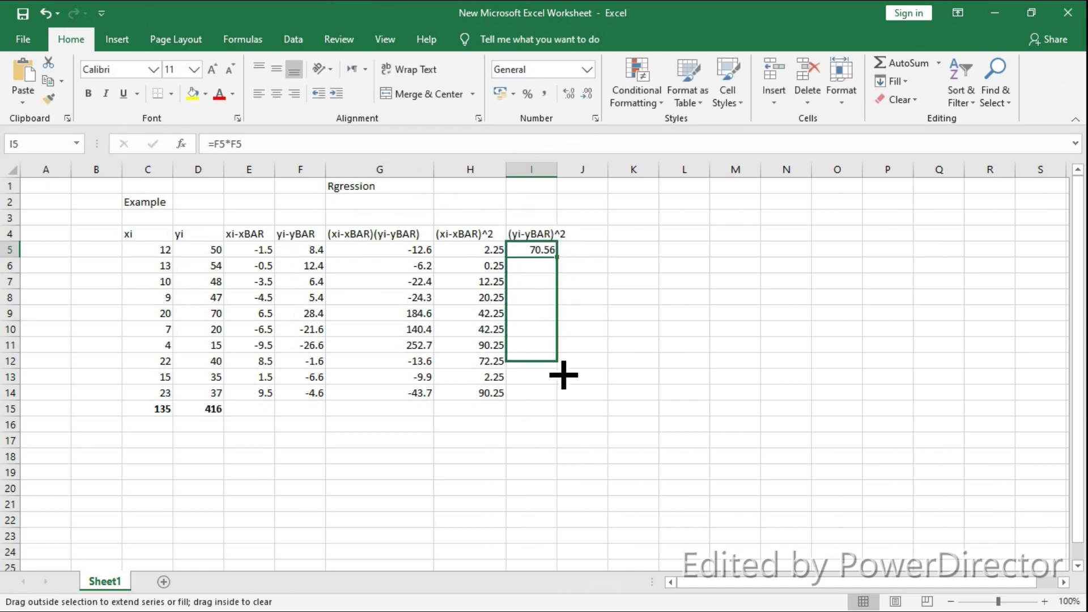
left_click(587, 234)
left_click(543, 186)
left_click_drag(556, 170, 573, 174)
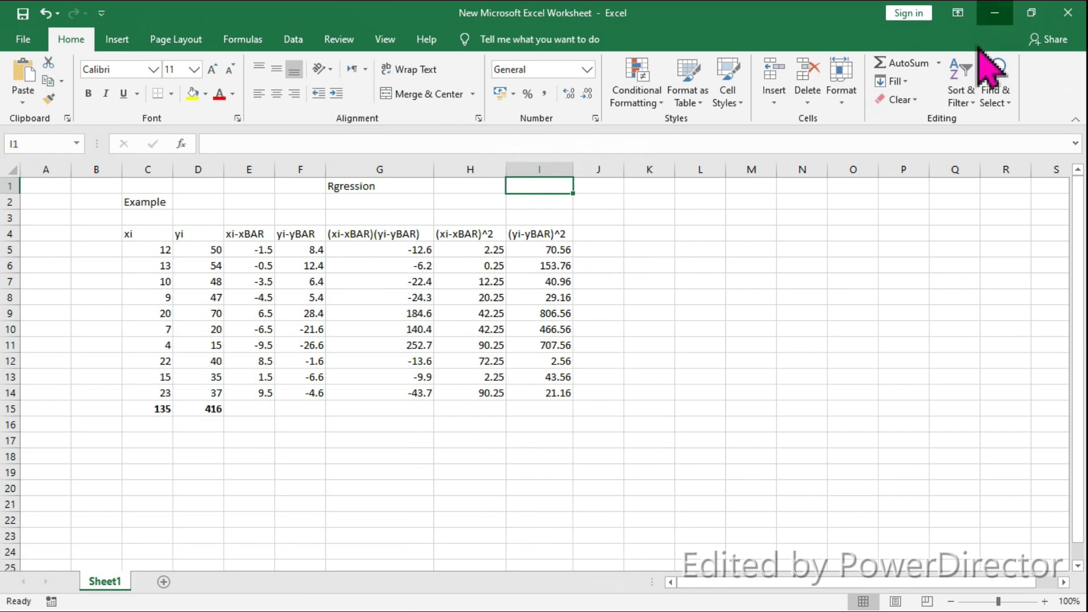
Compare the worksheet against the handwritten regression table in Acrobat, then bring Excel back
left_click(994, 12)
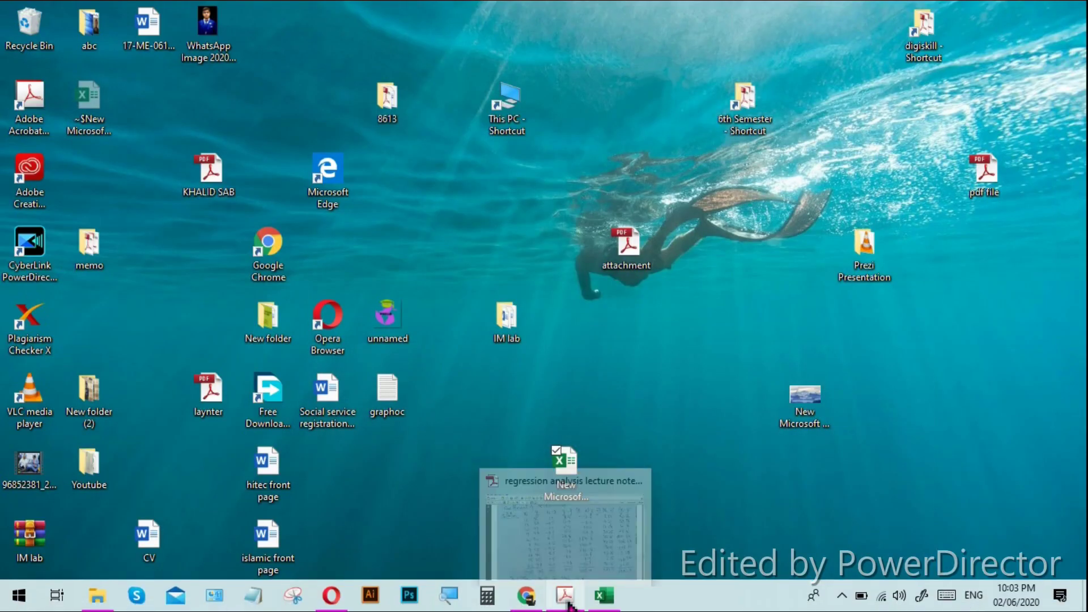
left_click(567, 596)
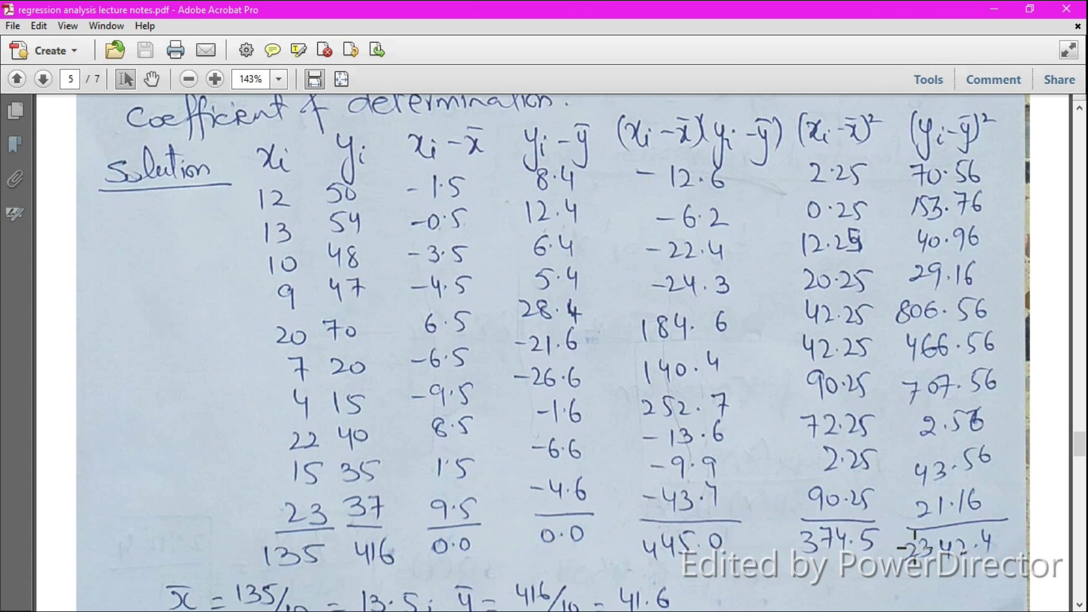
left_click(993, 8)
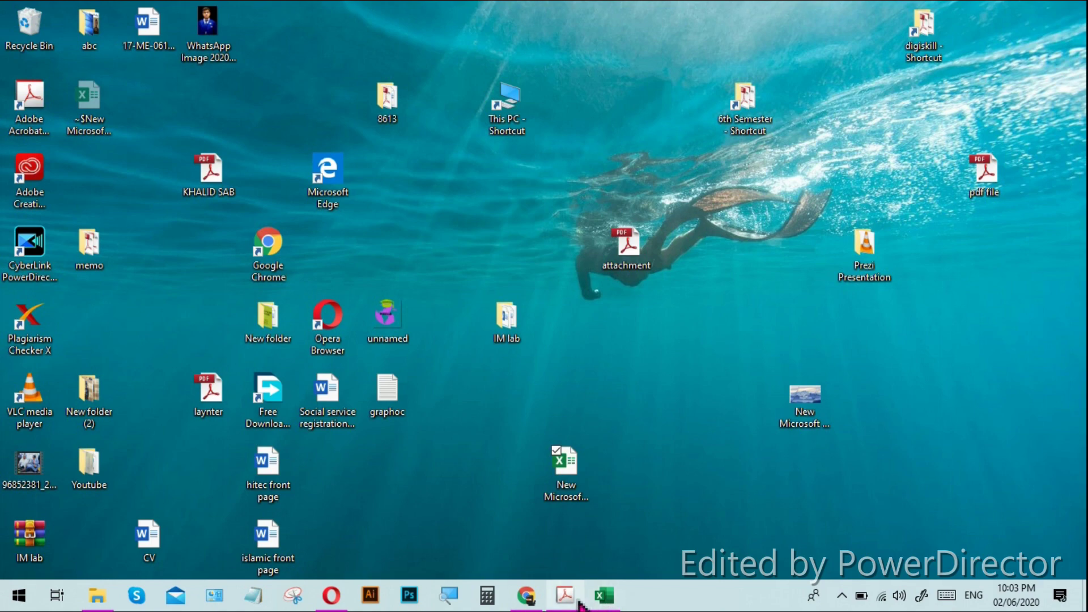
mouse_move(603, 595)
left_click(602, 602)
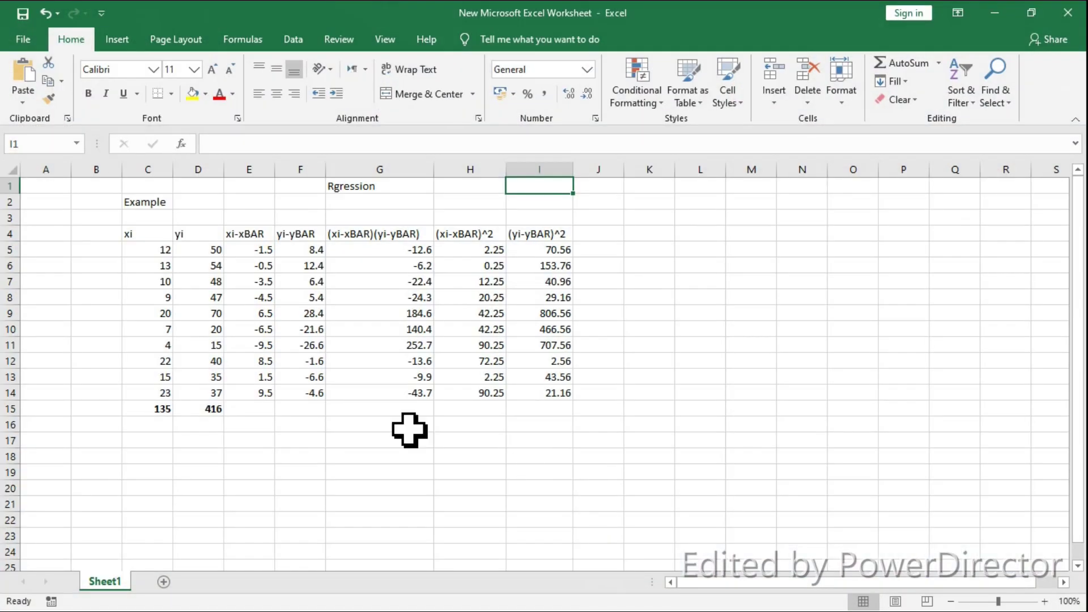
Label B15 'SUM' and enter =SUM(E5:E14) in E15, which totals 0
double_click(105, 409)
type("SUM")
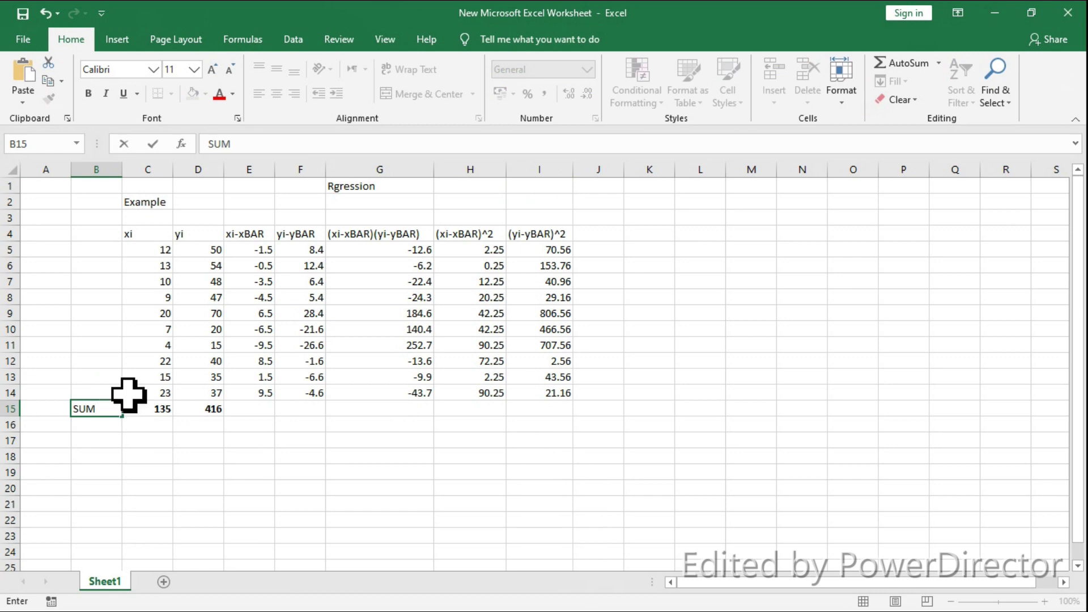
left_click(258, 411)
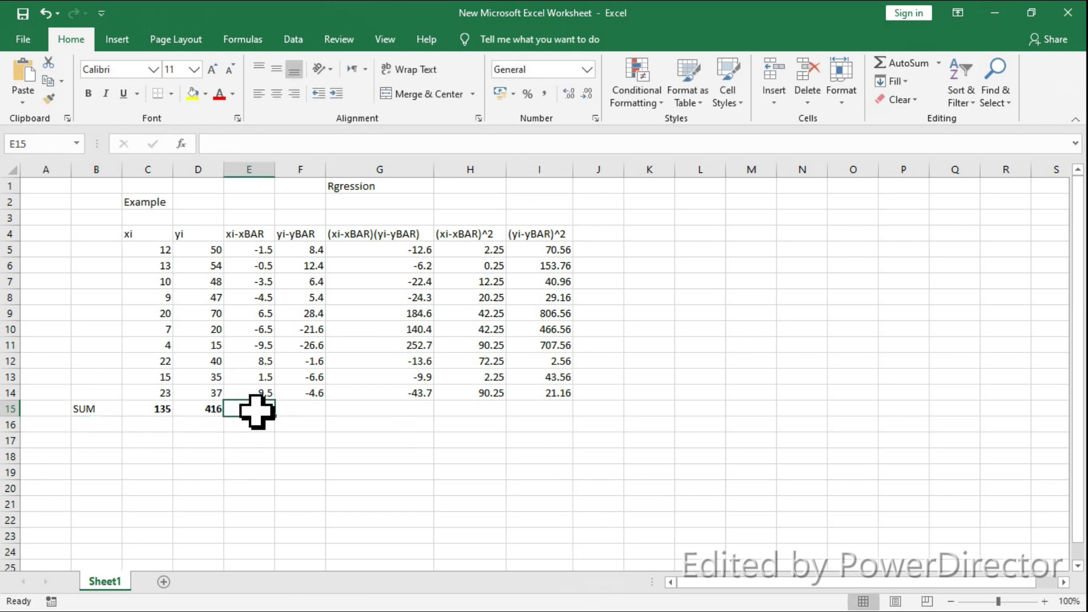
double_click(258, 412)
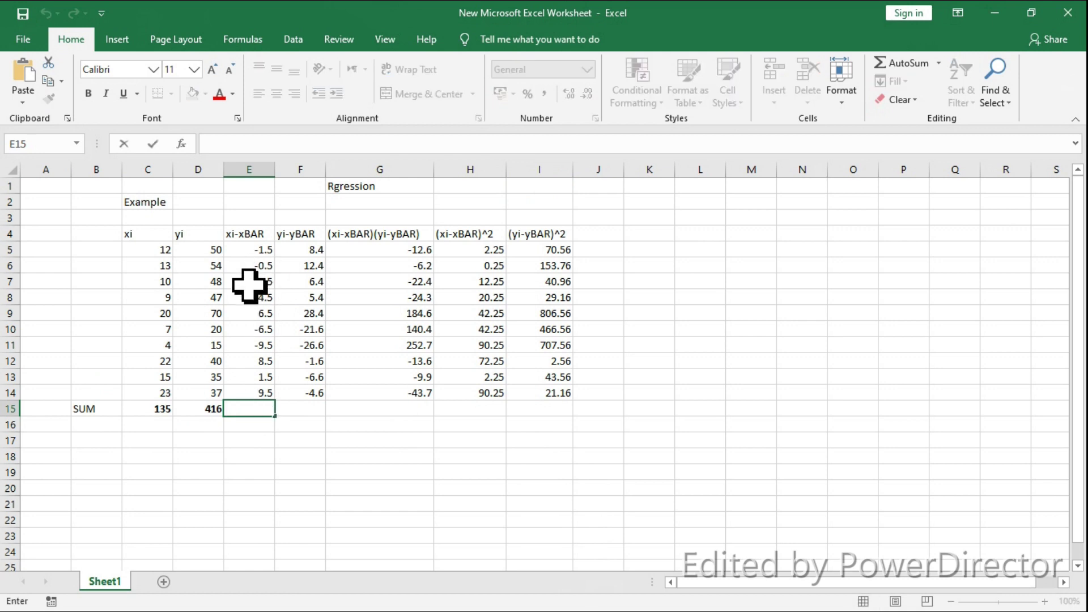
type("=")
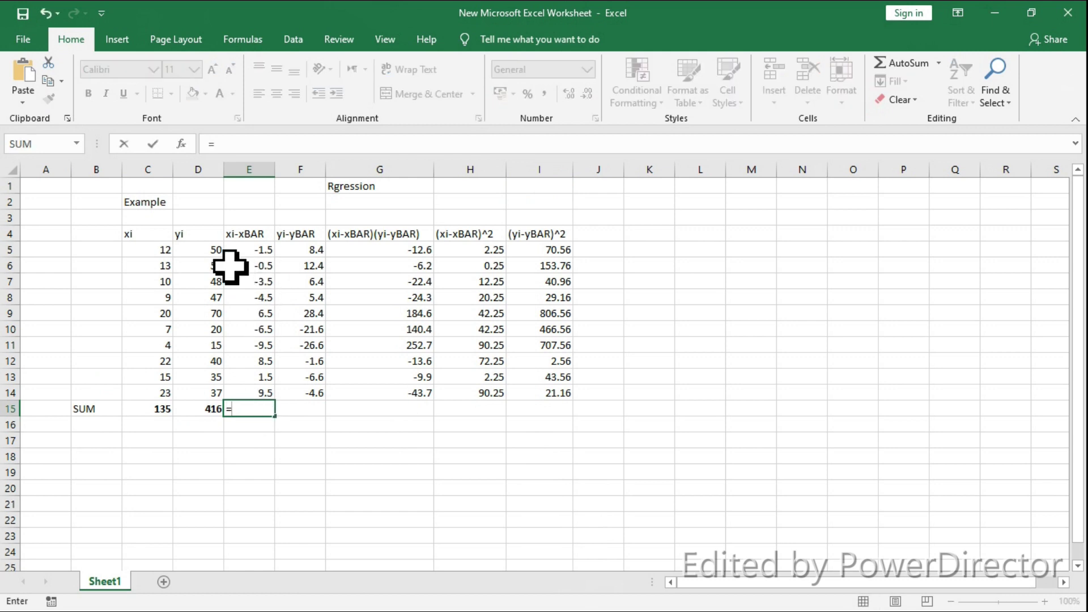
type("sum")
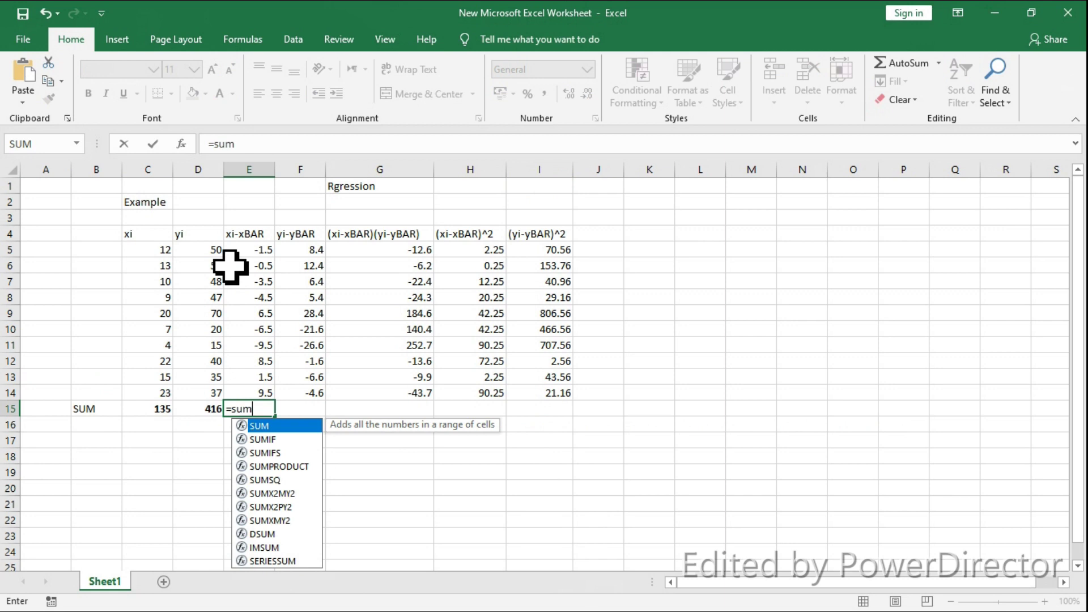
type("(")
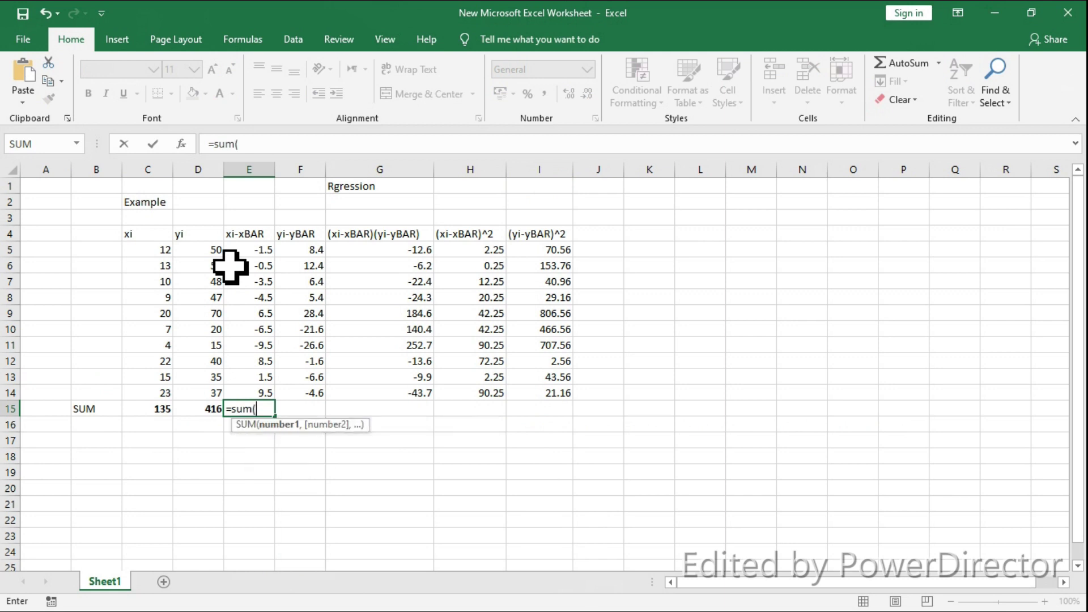
left_click(252, 250)
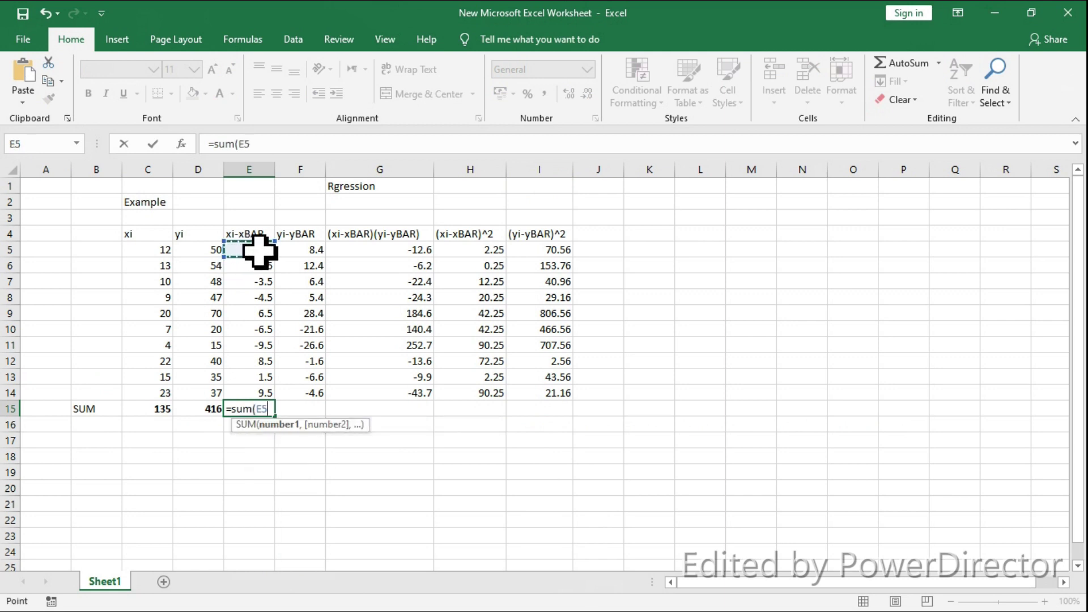
left_click_drag(264, 247, 280, 395)
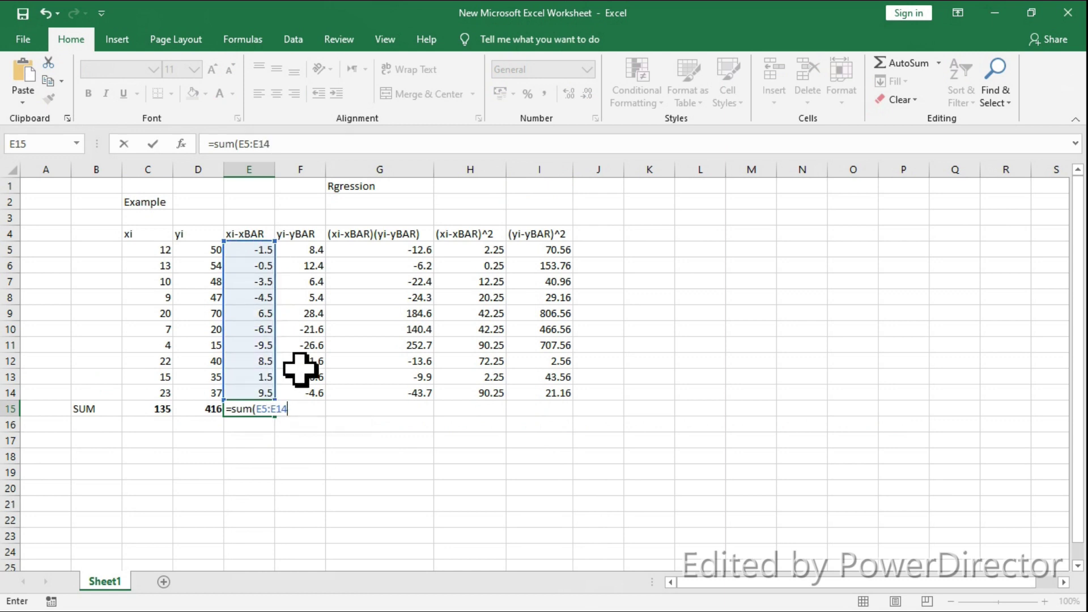
key("Return")
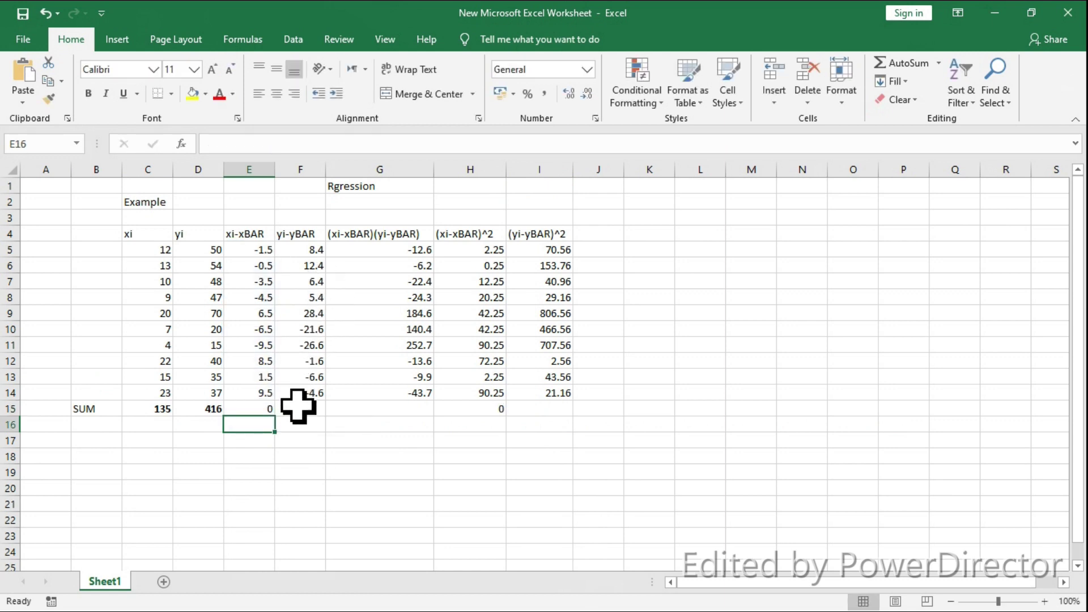
left_click(298, 406)
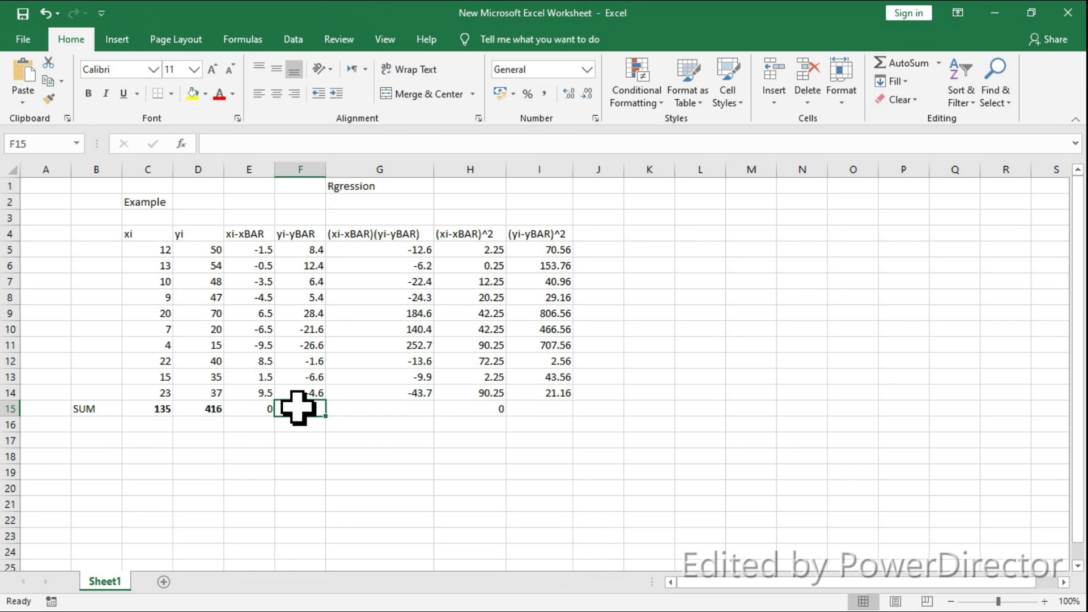
Enter =SUM(F5:F14) in F15 so the yi-yBAR column totals -1.42109E-14
double_click(298, 407)
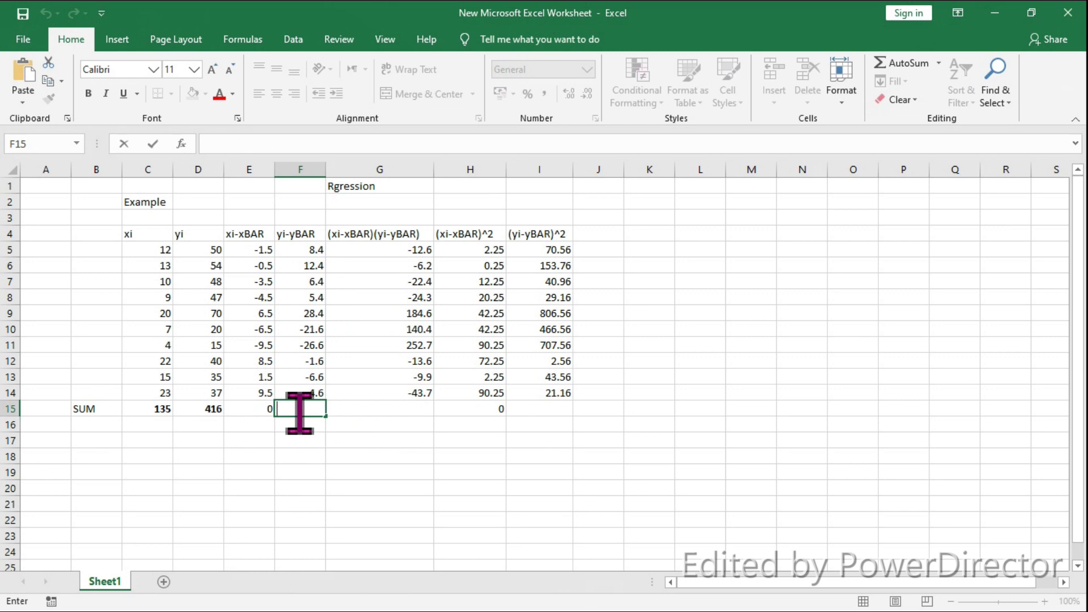
type("=")
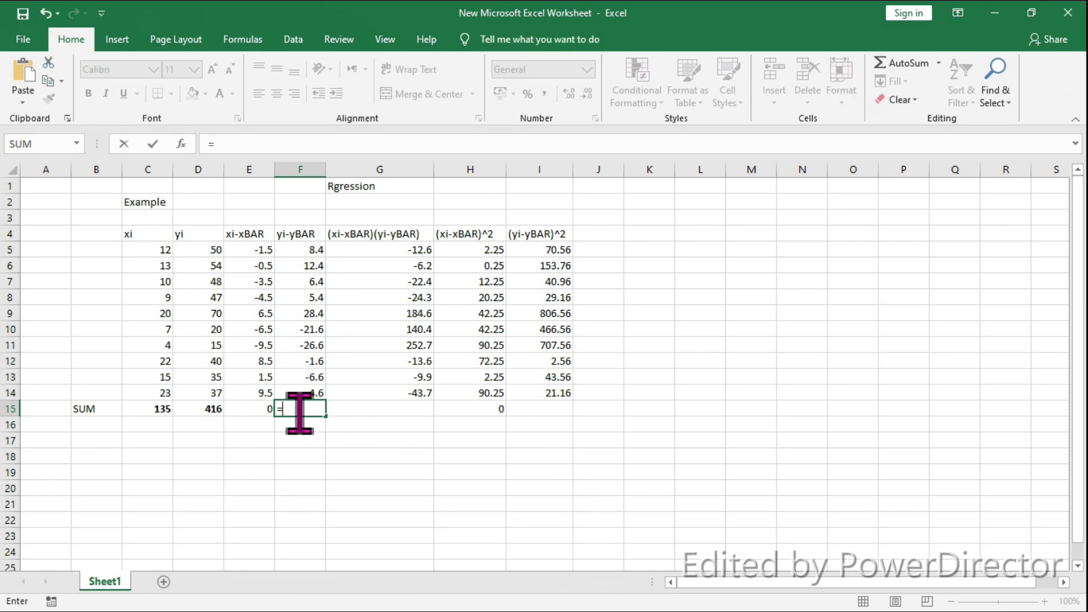
type("s")
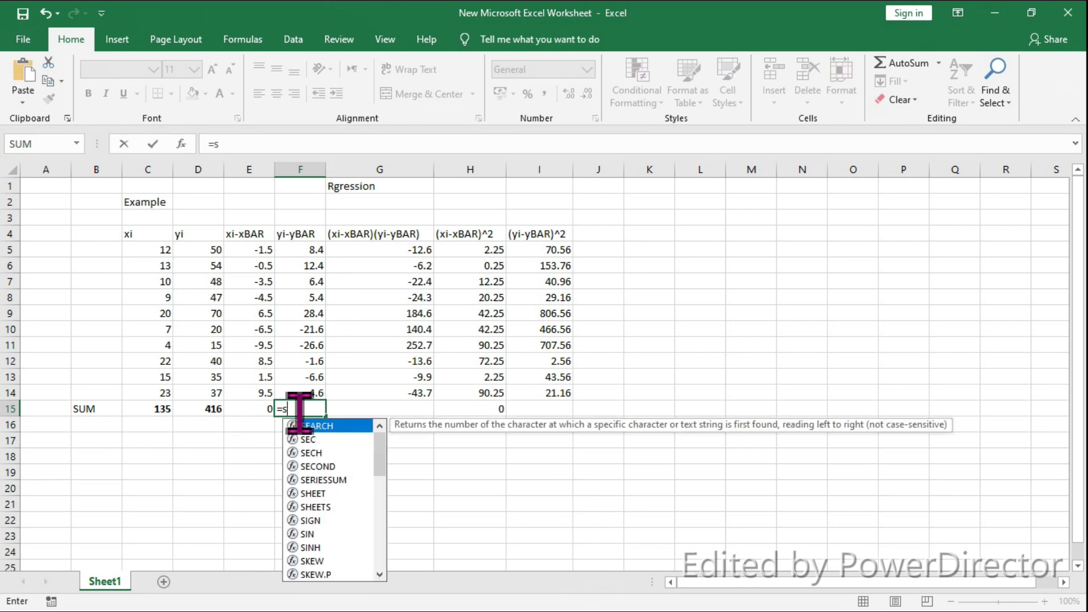
type("um")
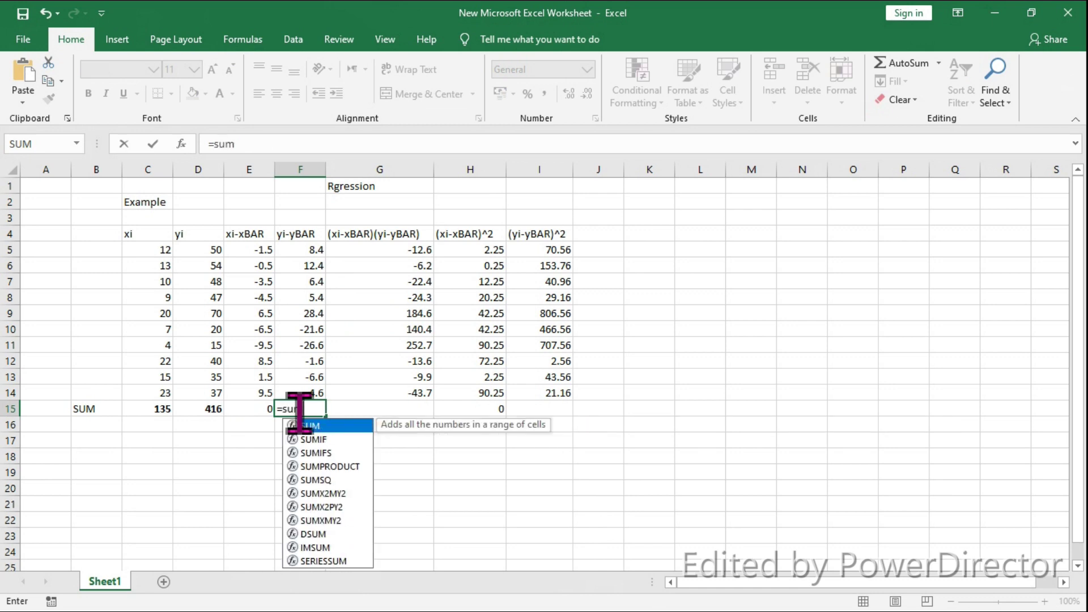
type("(")
left_click(295, 249)
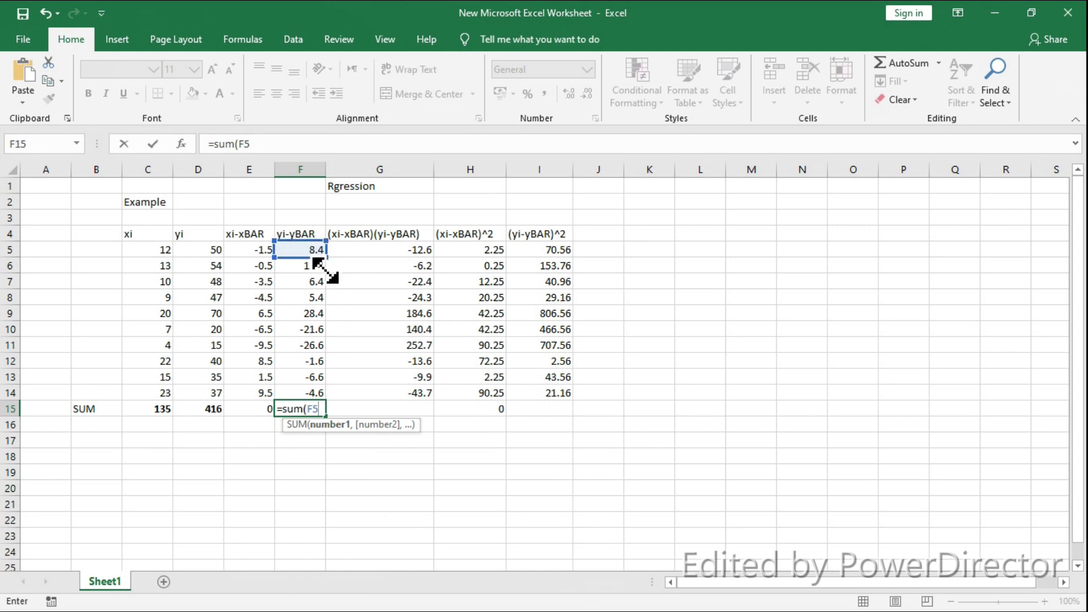
left_click_drag(318, 252, 317, 380)
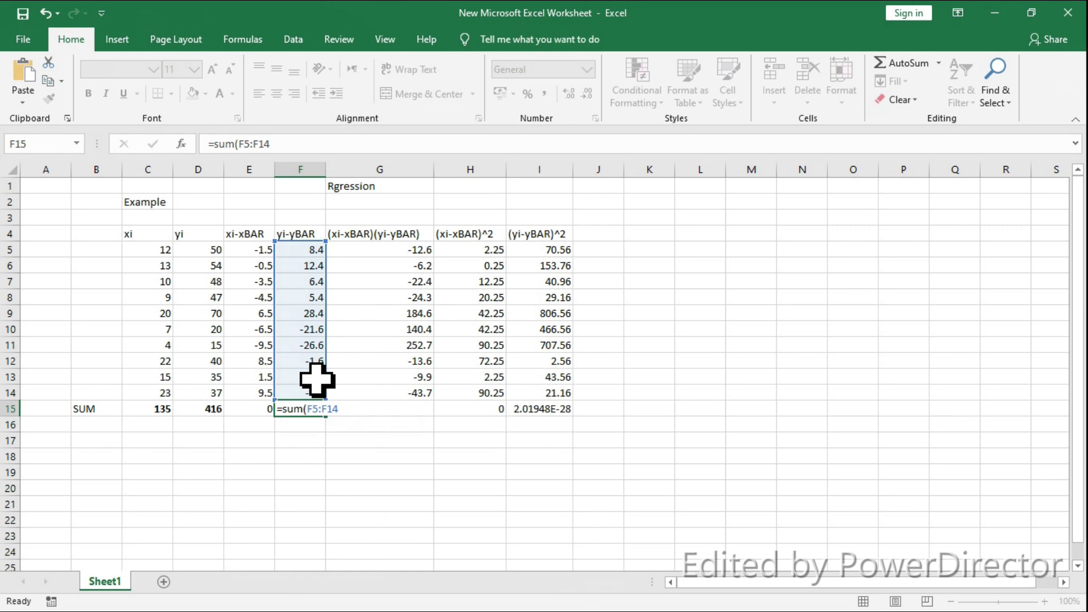
key("Return")
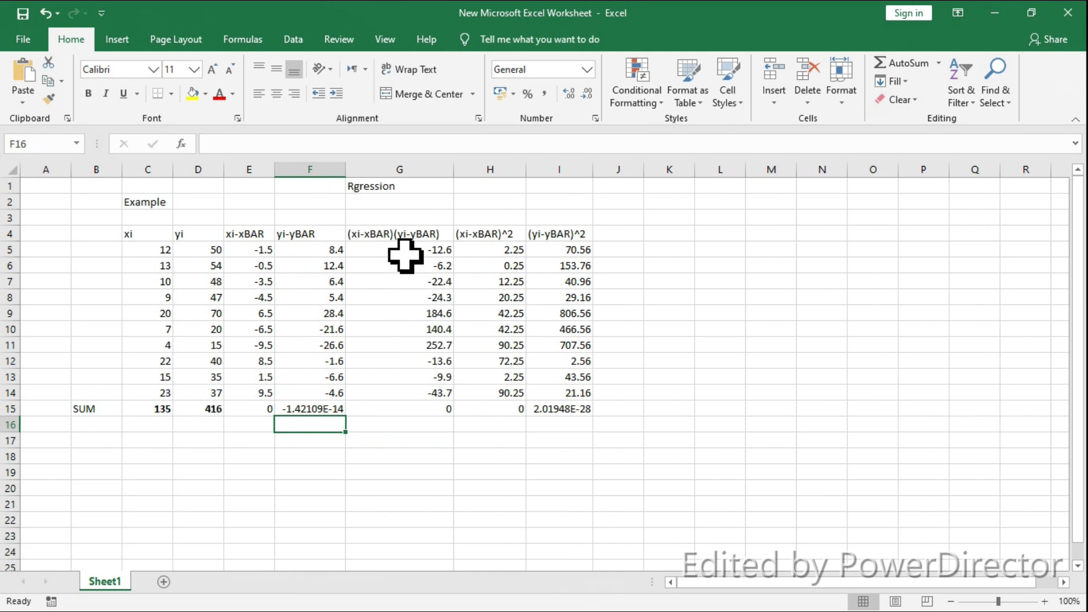
Clear G15's old =E15*F15 formula and start a SUM function in its place
left_click(405, 253)
left_click(393, 408)
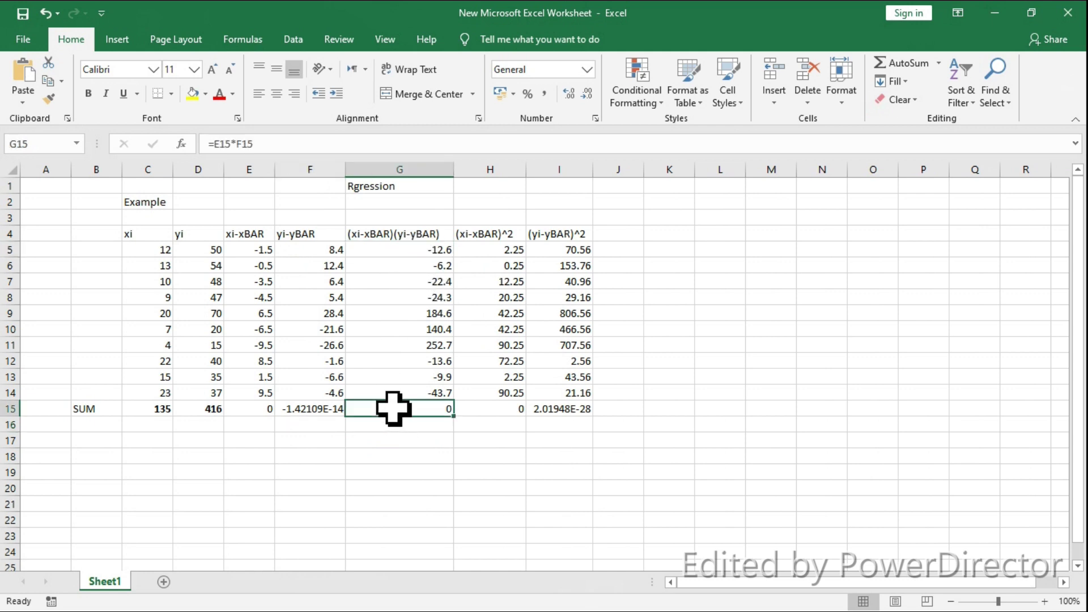
double_click(393, 408)
left_click_drag(416, 409, 354, 410)
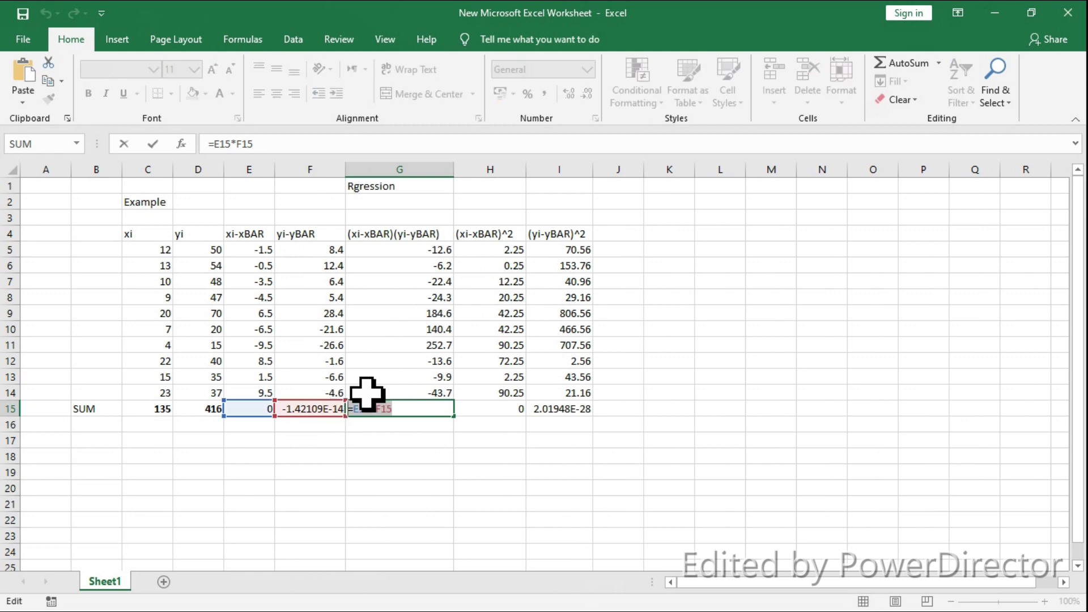
key("BackSpace")
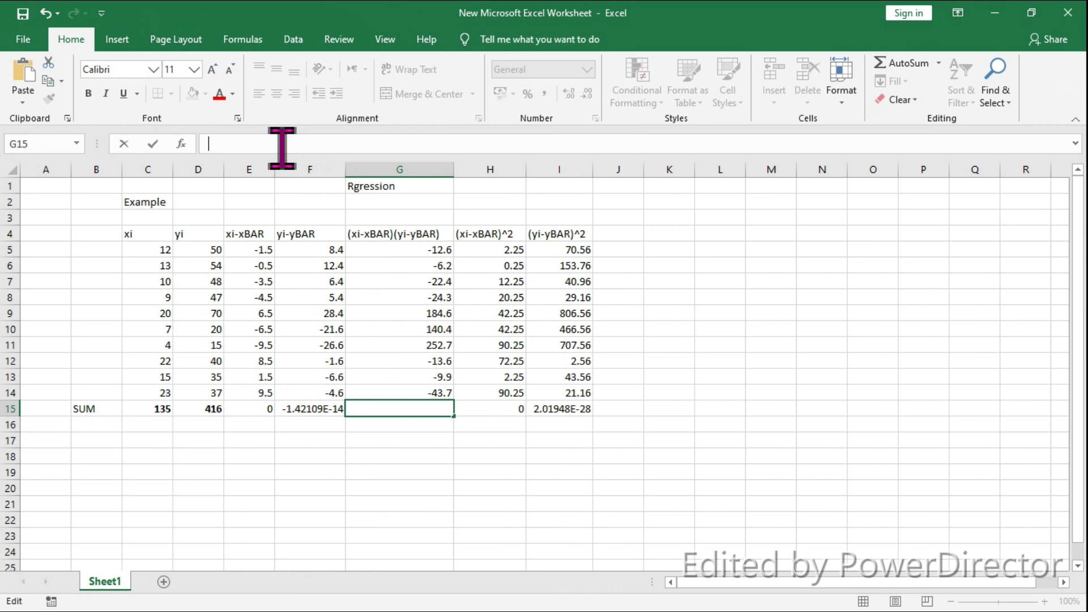
type("+")
type("=")
type("sum")
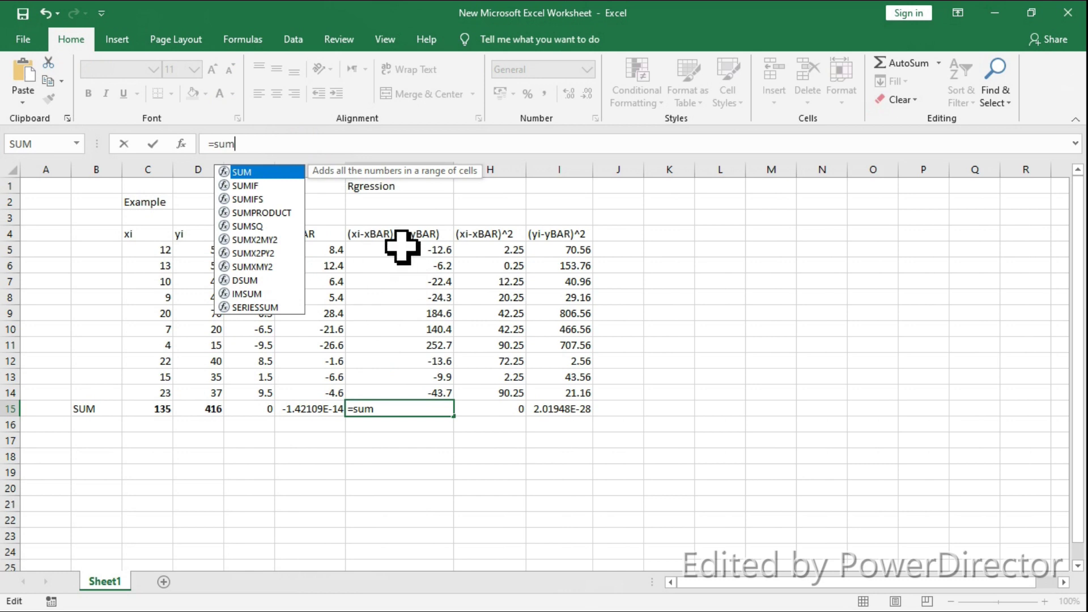
left_click(429, 251)
Complete G15 as =SUM(G5:G14), totalling 445, then recheck the F15 formula
left_click(431, 408)
double_click(431, 408)
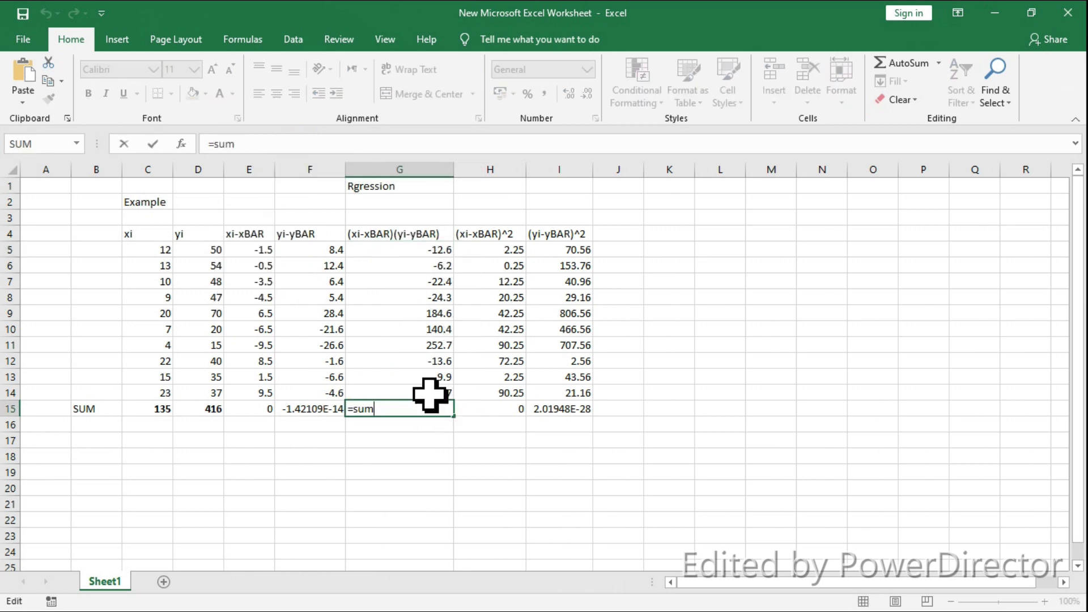
type("(")
left_click(424, 250)
left_click_drag(449, 252, 442, 391)
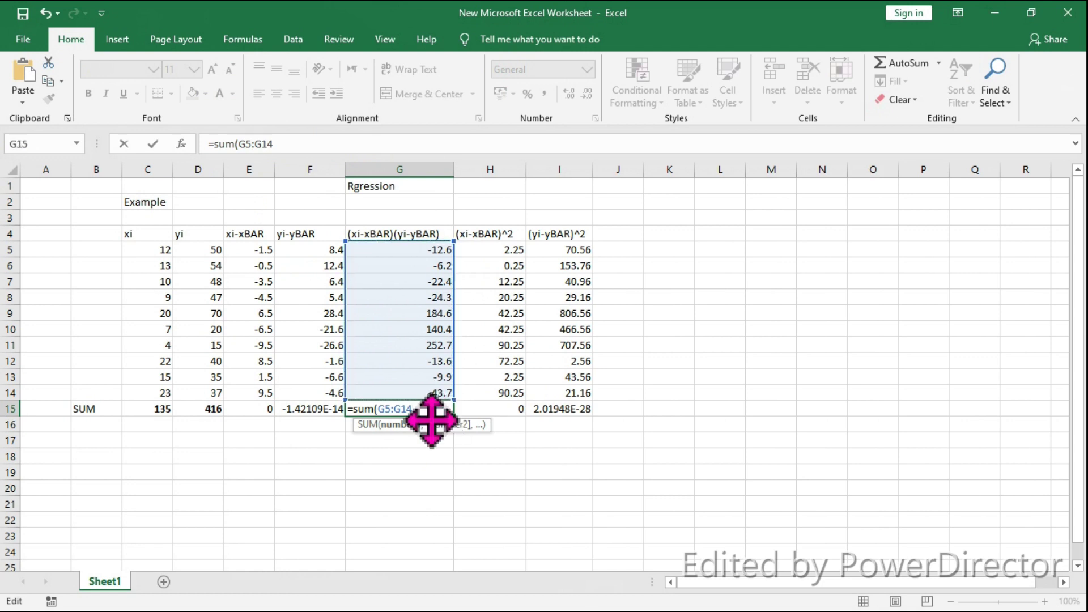
type(")")
key("Return")
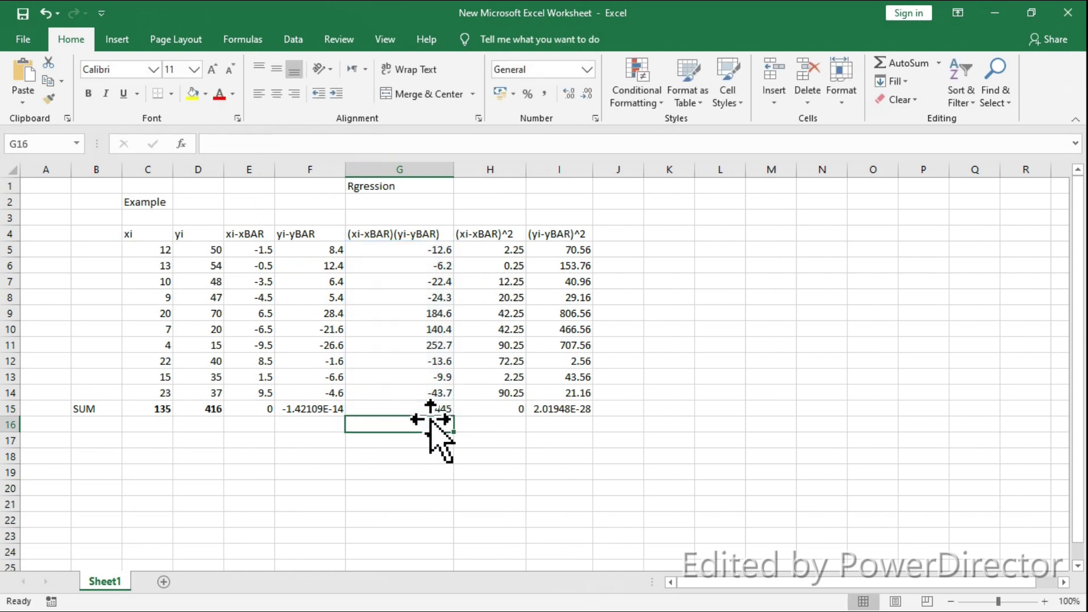
double_click(323, 410)
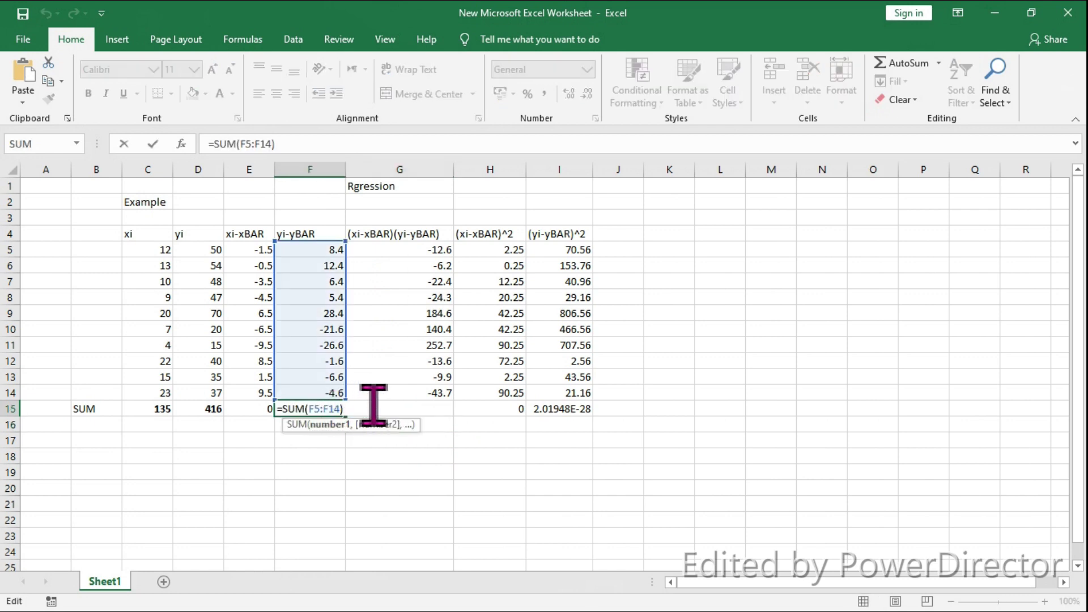
Replace H15's =E15*E15 with =SUM(H5:H14), giving a total of 374.5
left_click(445, 395)
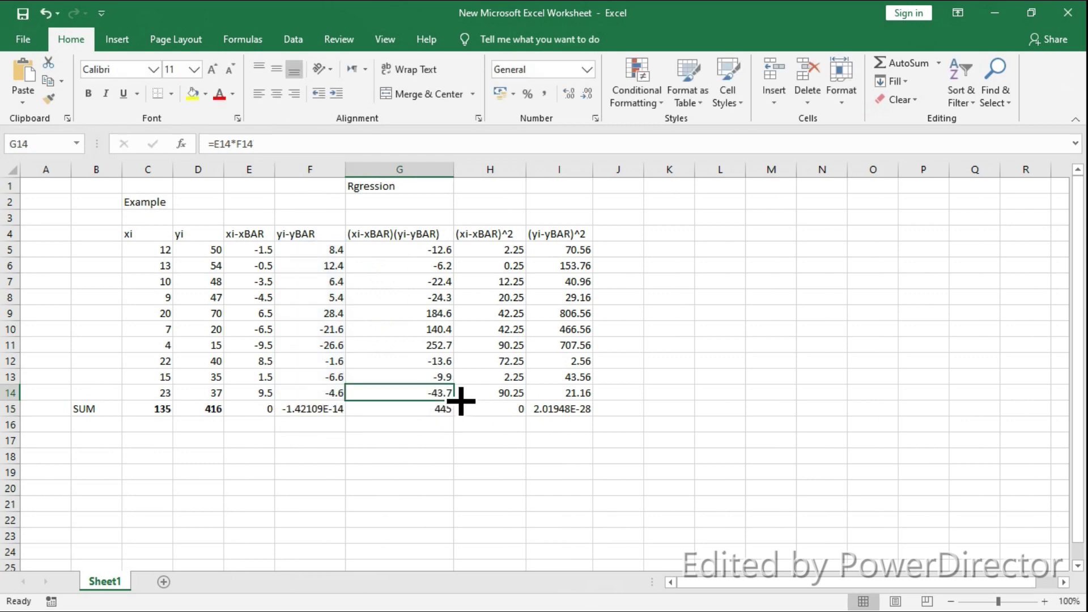
double_click(508, 411)
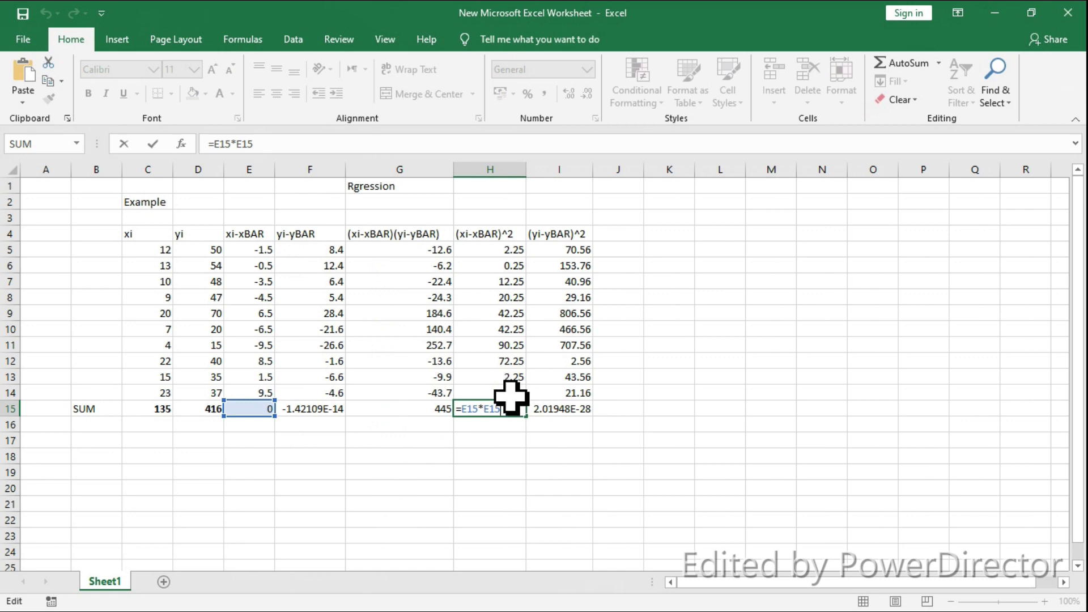
key("BackSpace")
key("BackSpace")
key("BackSpace")
key("BackSpace")
key("BackSpace")
key("BackSpace")
type("s")
key("BackSpace")
type("sum")
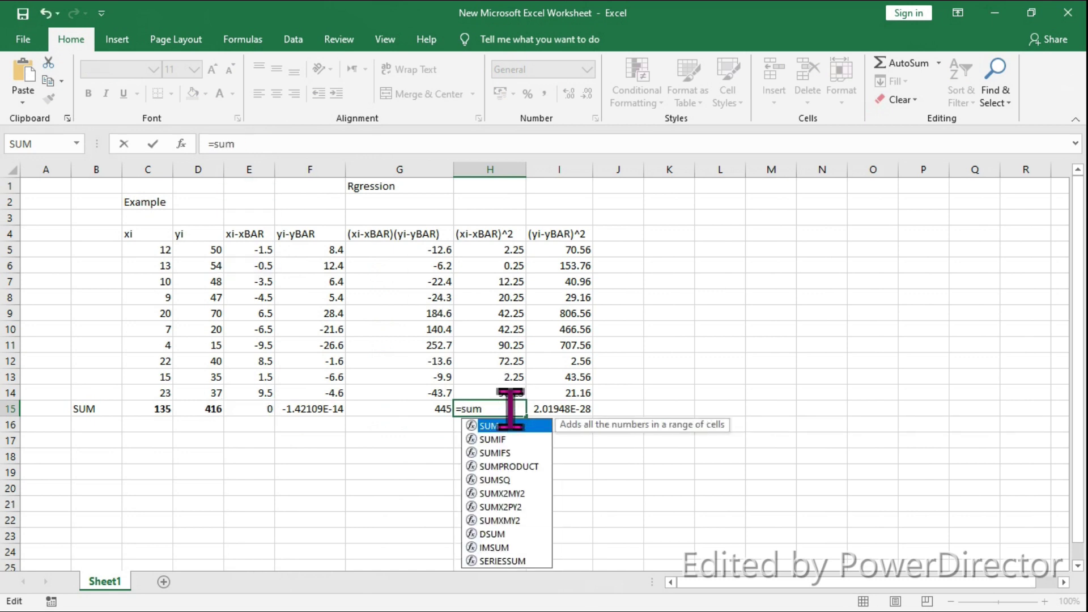
type("(")
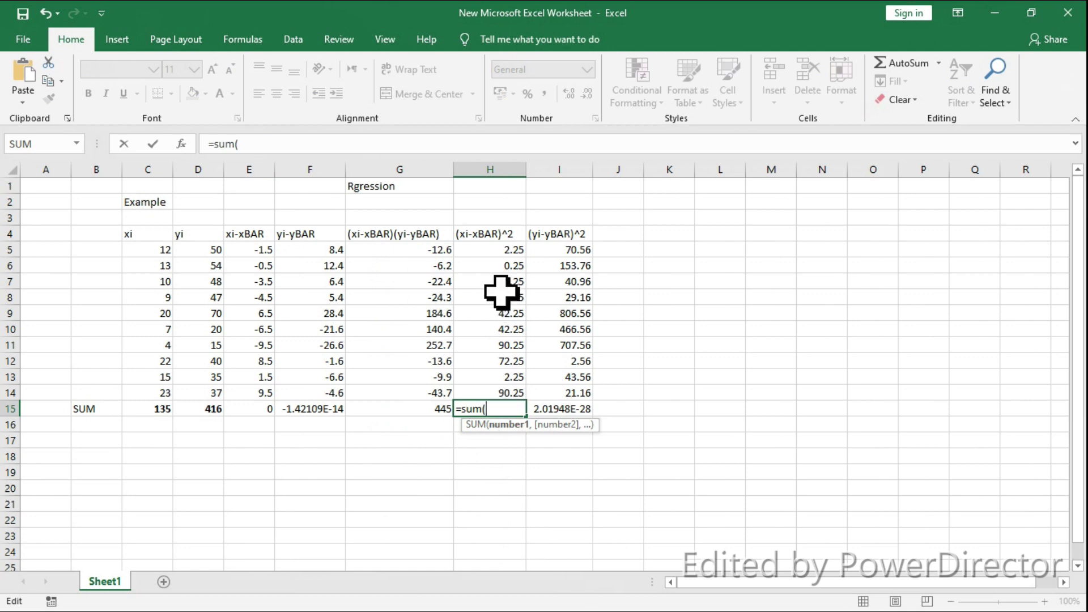
left_click(497, 252)
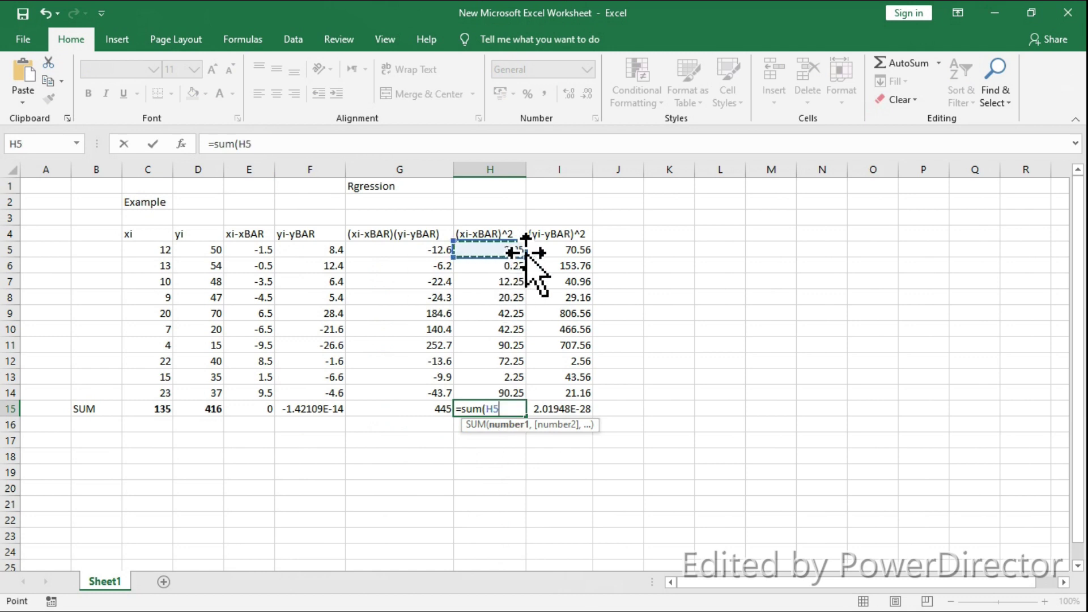
mouse_move(510, 257)
left_mouse_down()
mouse_move(528, 320)
mouse_move(526, 251)
left_mouse_up()
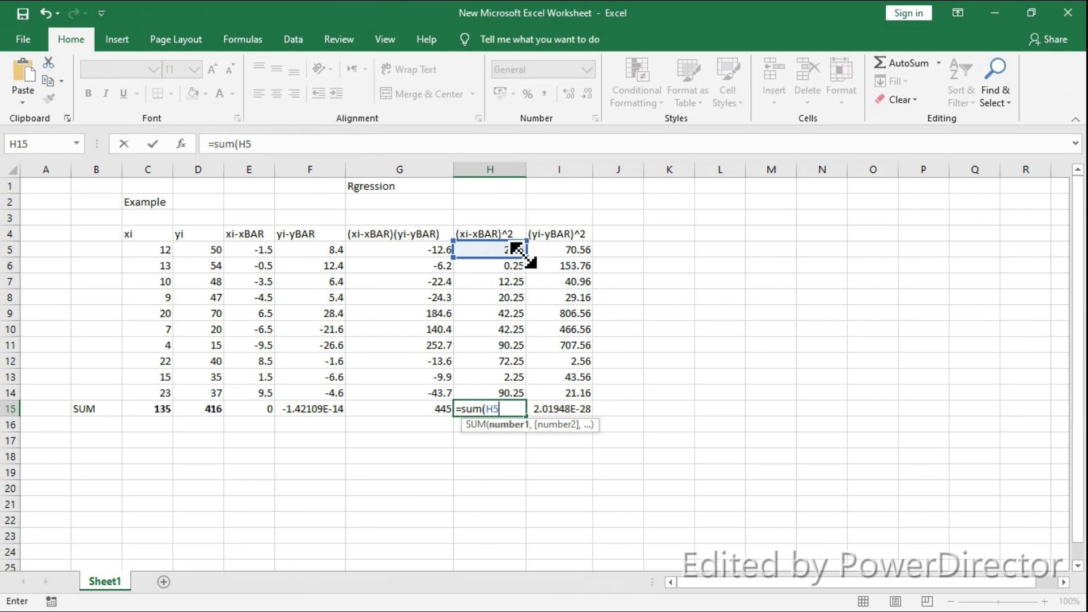
left_click_drag(525, 256, 534, 398)
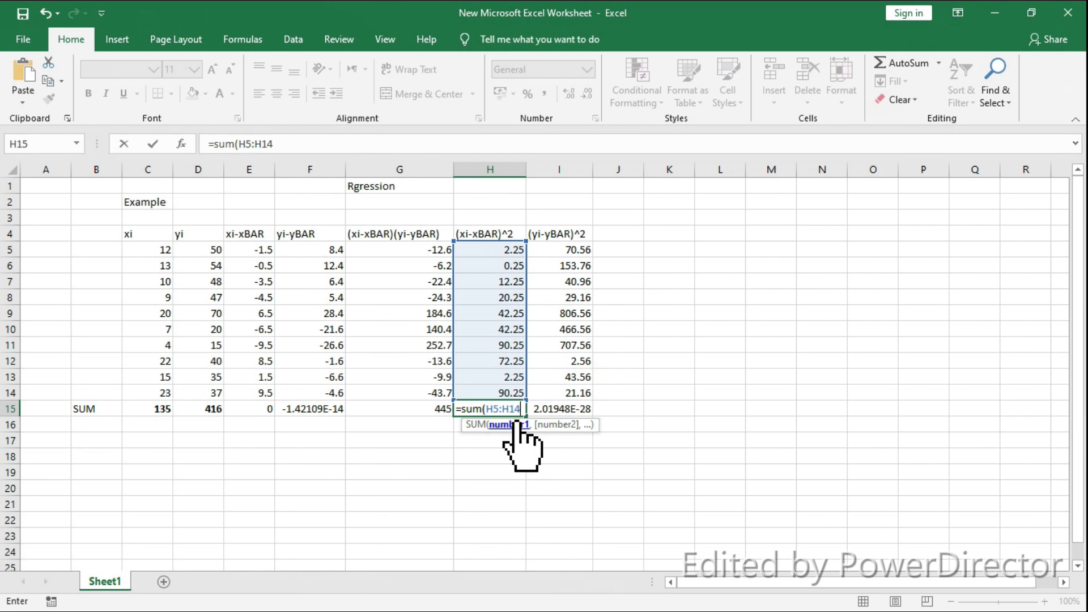
type(")")
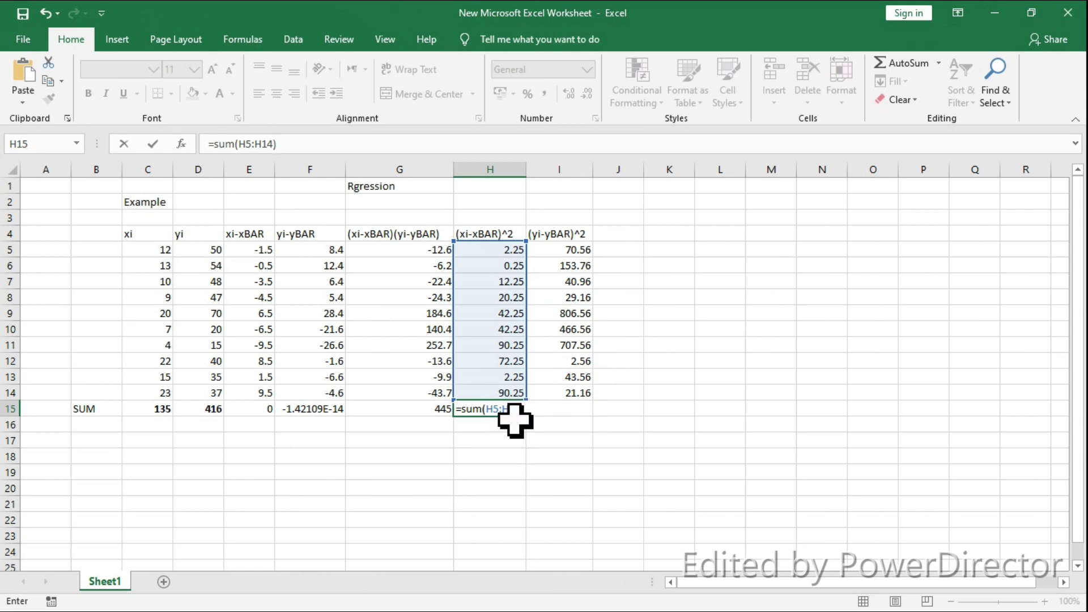
key("Return")
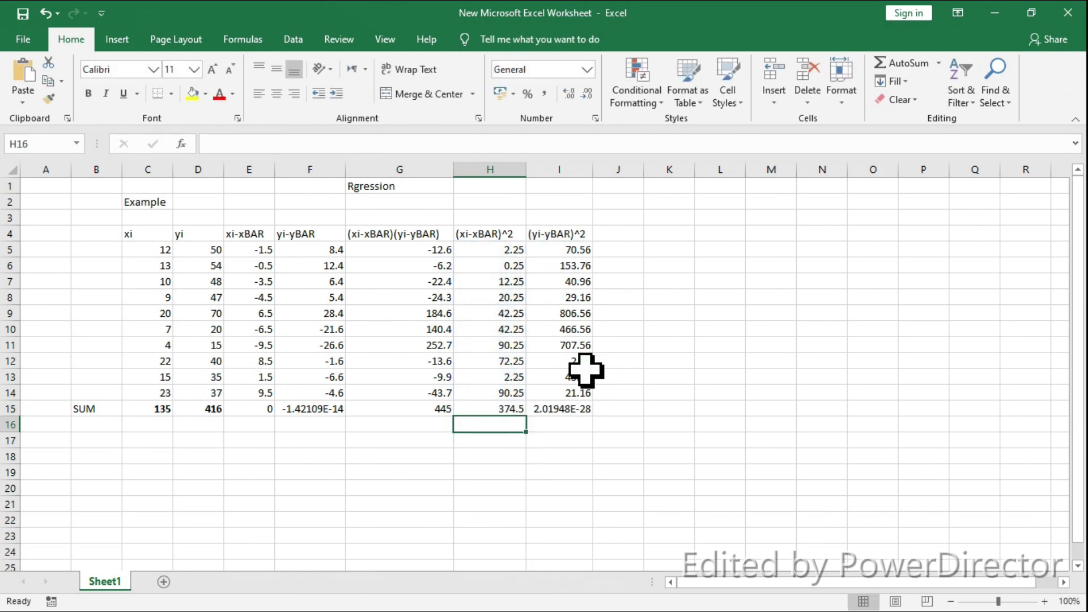
double_click(563, 409)
Replace I15's old formula with =SUM(I5:I14), giving a total of 2342.4
left_click_drag(551, 414, 537, 416)
key("BackSpace")
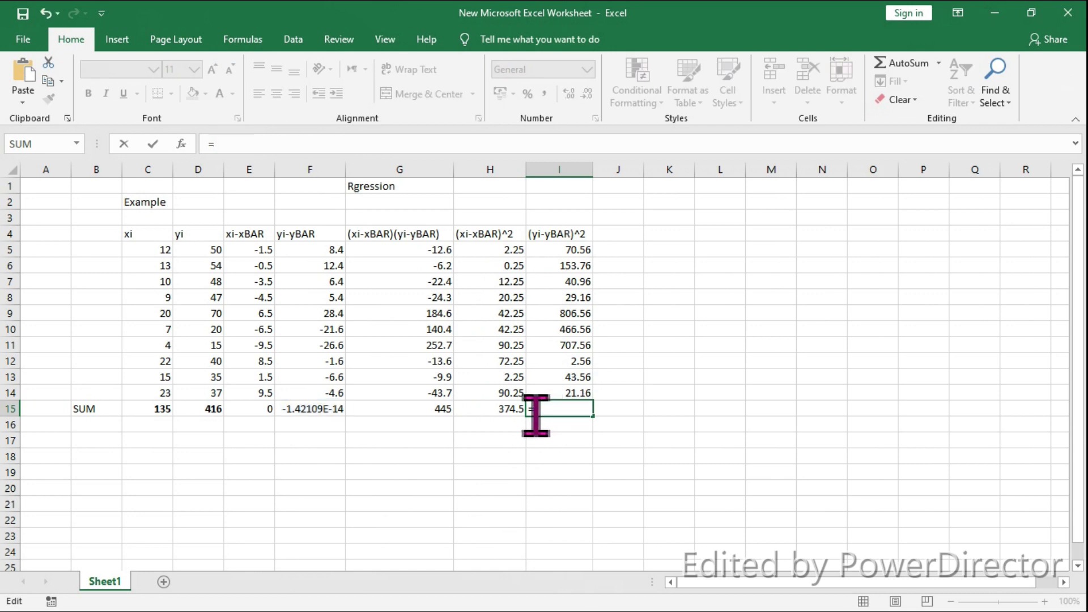
type("sum")
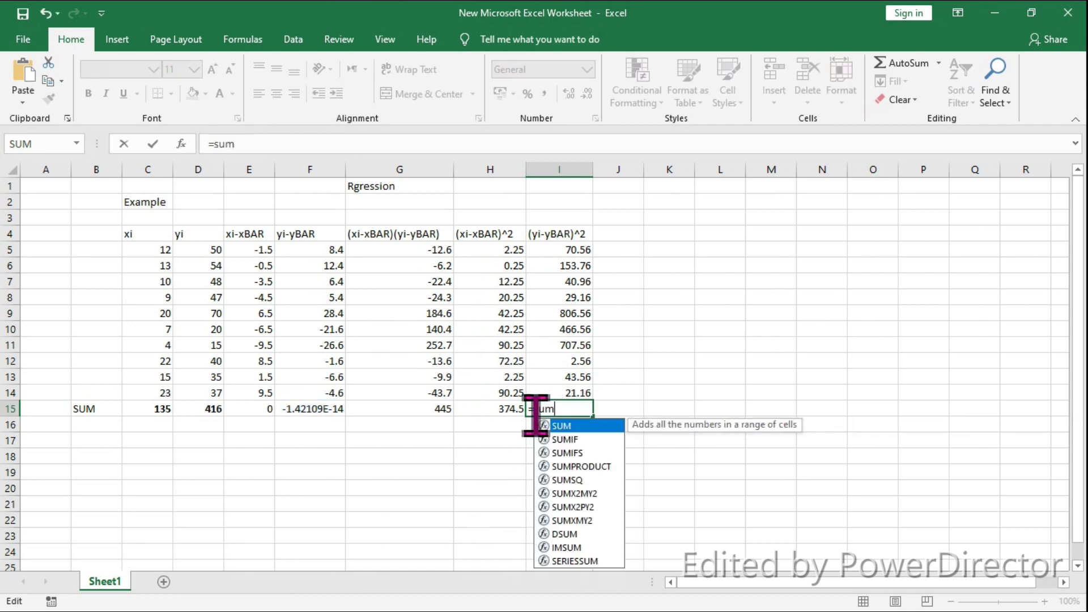
type("(")
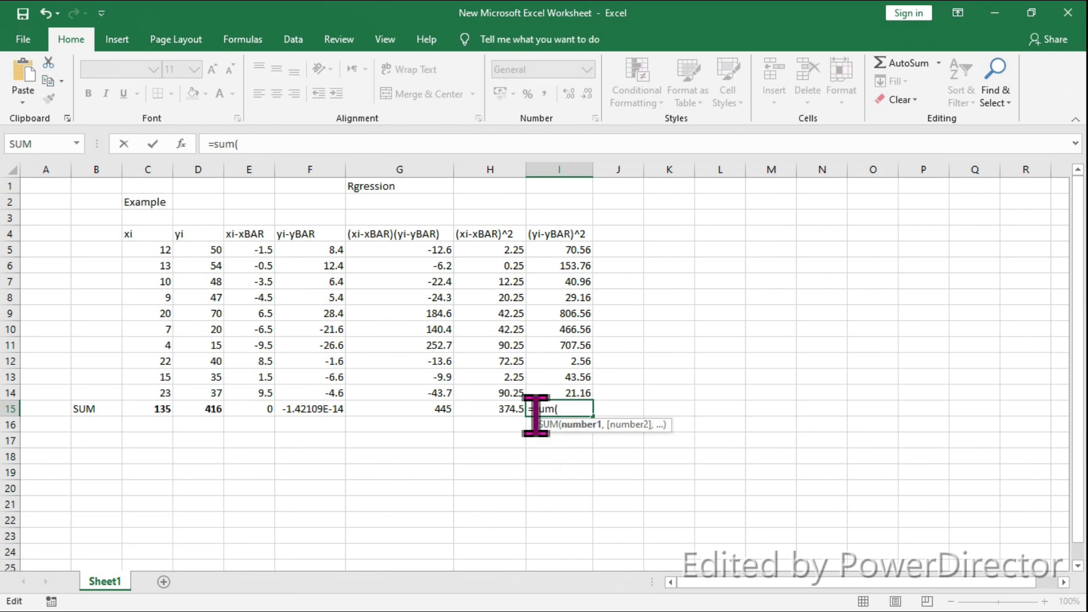
left_click(548, 247)
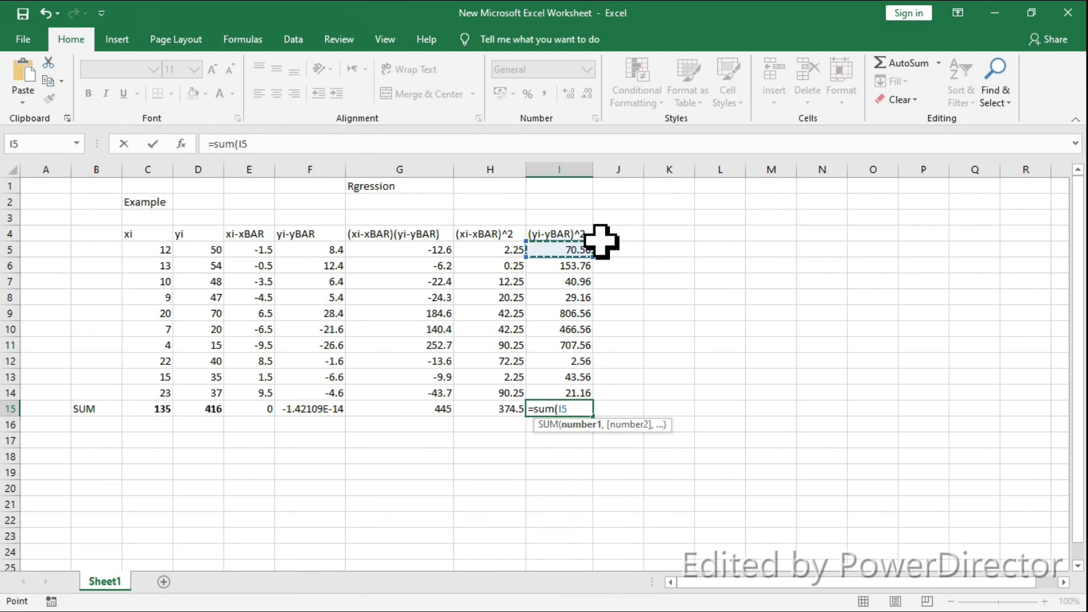
mouse_move(593, 257)
left_mouse_down()
mouse_move(589, 375)
mouse_move(603, 391)
left_mouse_up()
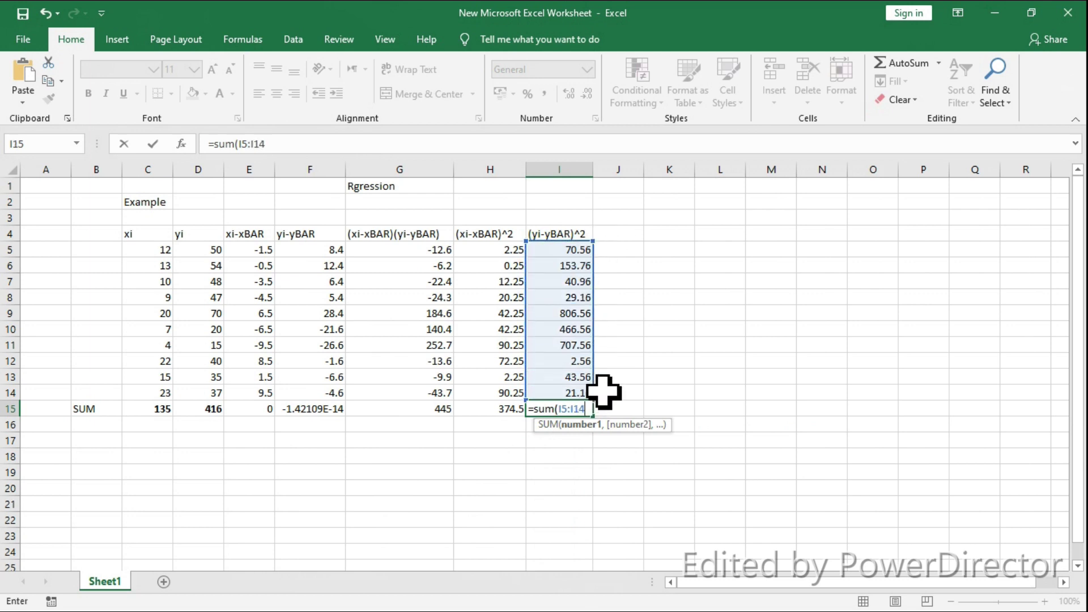
type(")")
left_click(589, 391)
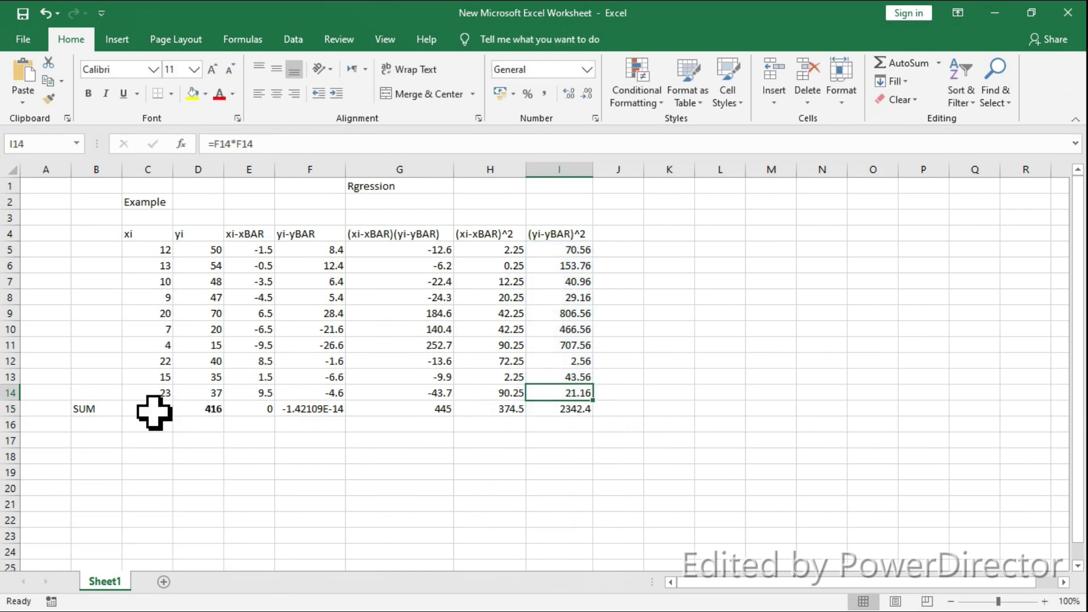
left_click_drag(255, 409, 578, 404)
Make the E15:I15 totals bold, check I15's formula, then minimize Excel
left_click(88, 93)
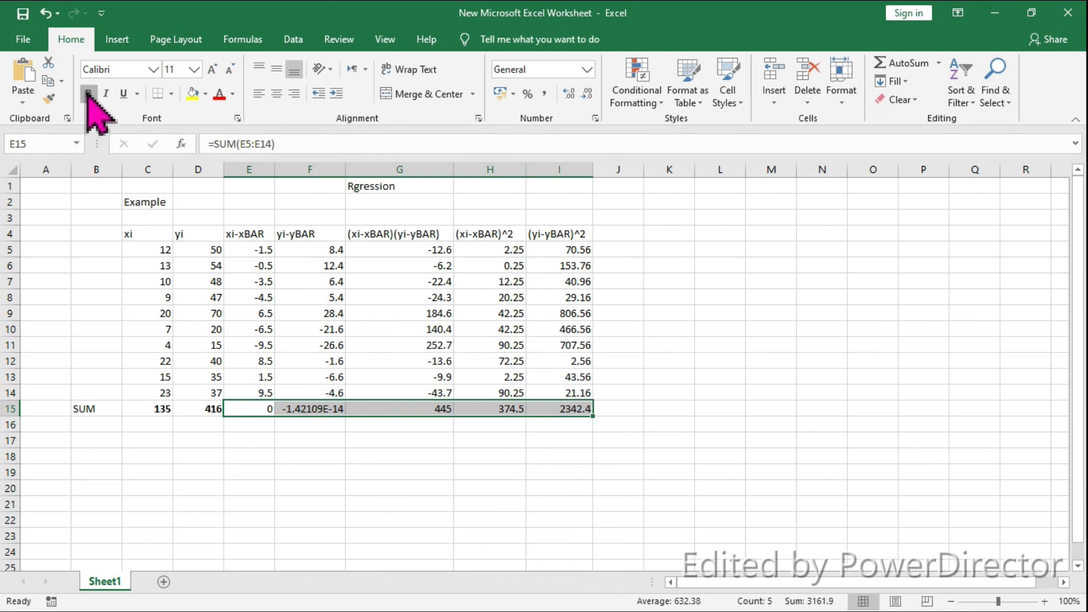
left_click(187, 440)
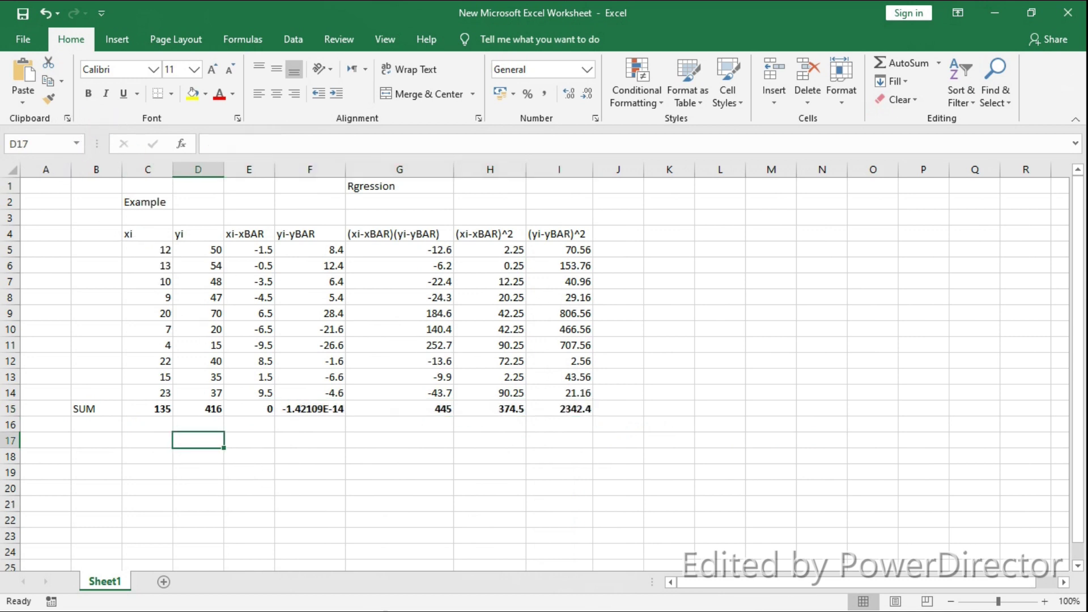
left_click(575, 408)
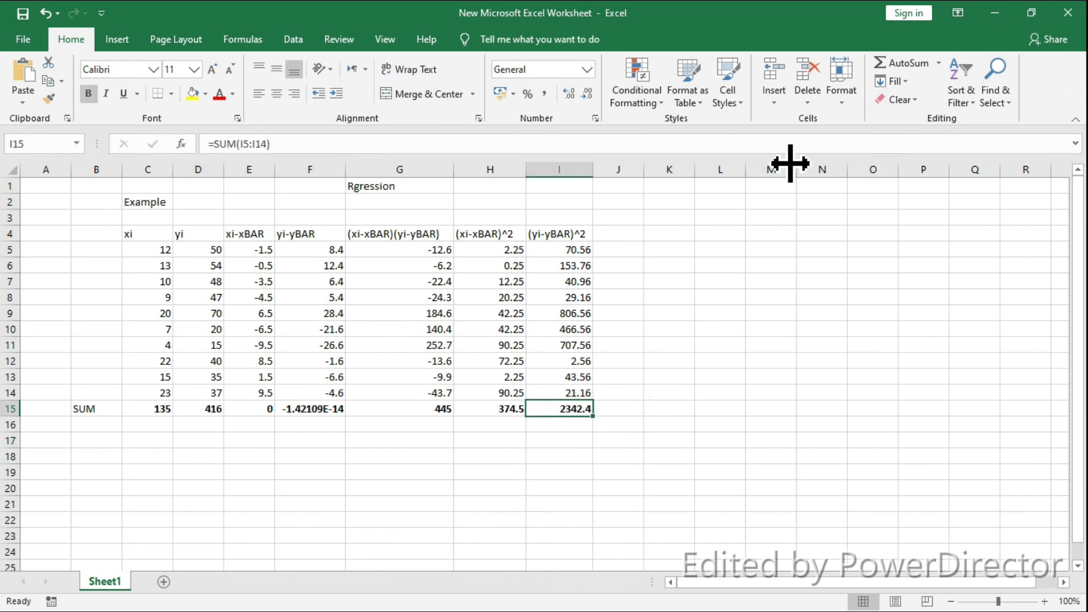
left_click(994, 13)
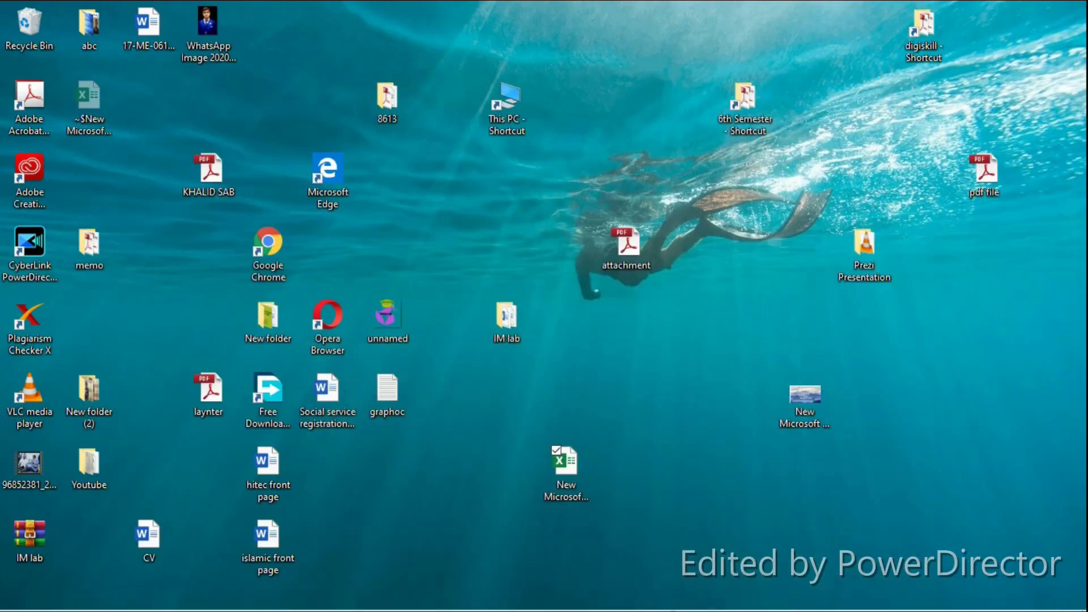
Box the handwritten 2342.4 total in the Acrobat notes, then return to the Excel worksheet
left_click(580, 600)
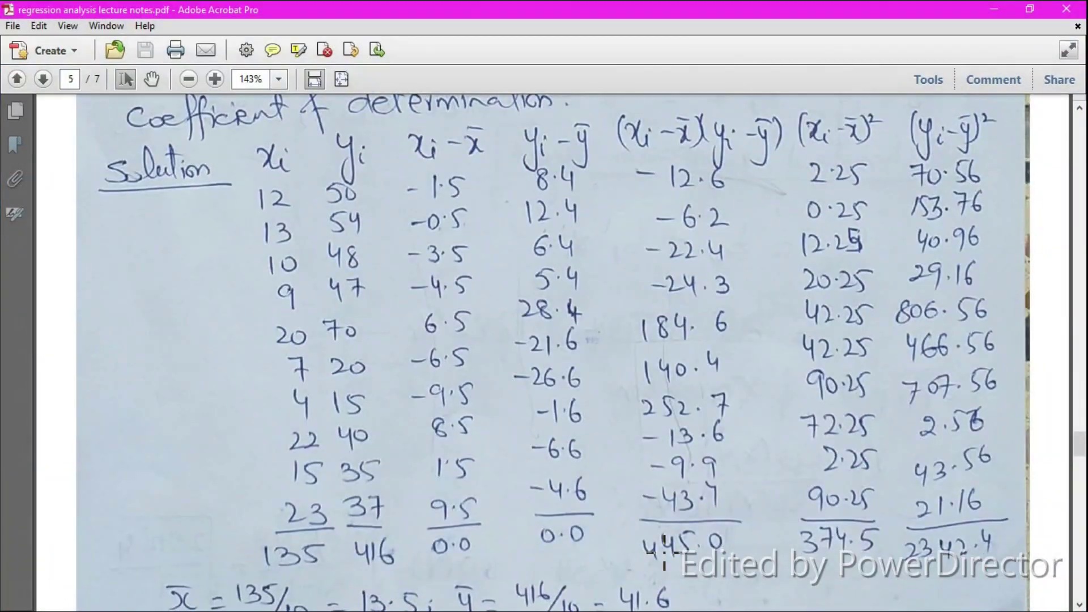
left_click_drag(919, 522, 1008, 560)
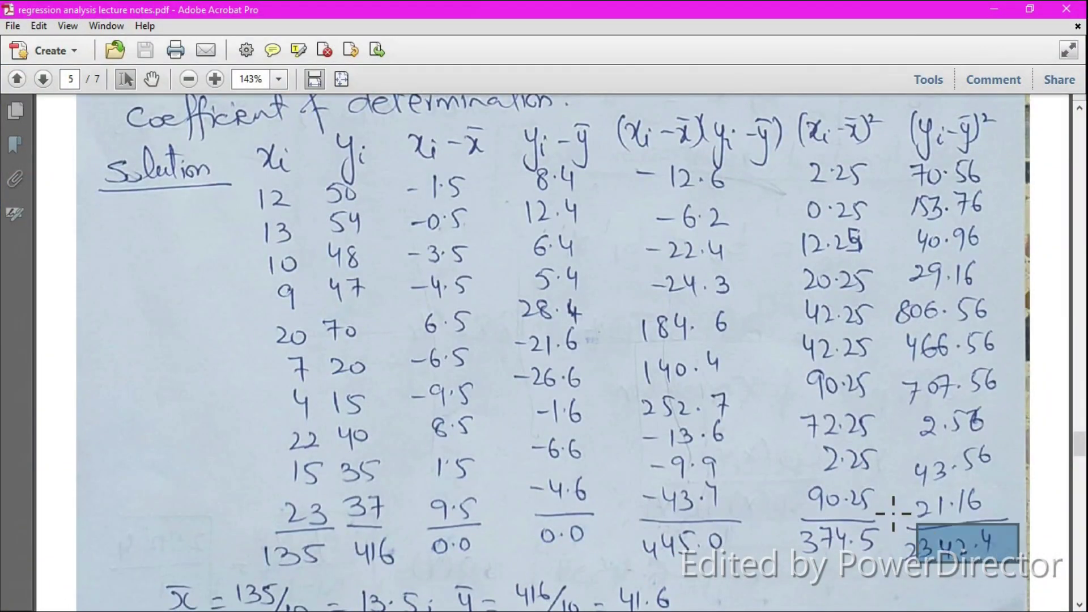
left_click(892, 513)
left_click(935, 532)
left_click_drag(927, 547, 1025, 584)
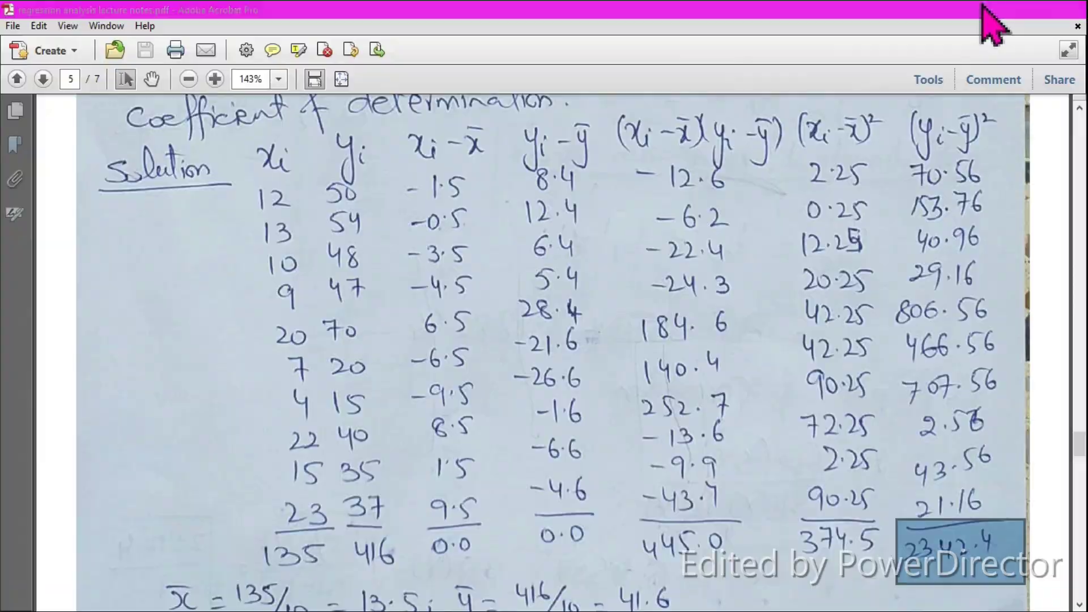
left_click(993, 9)
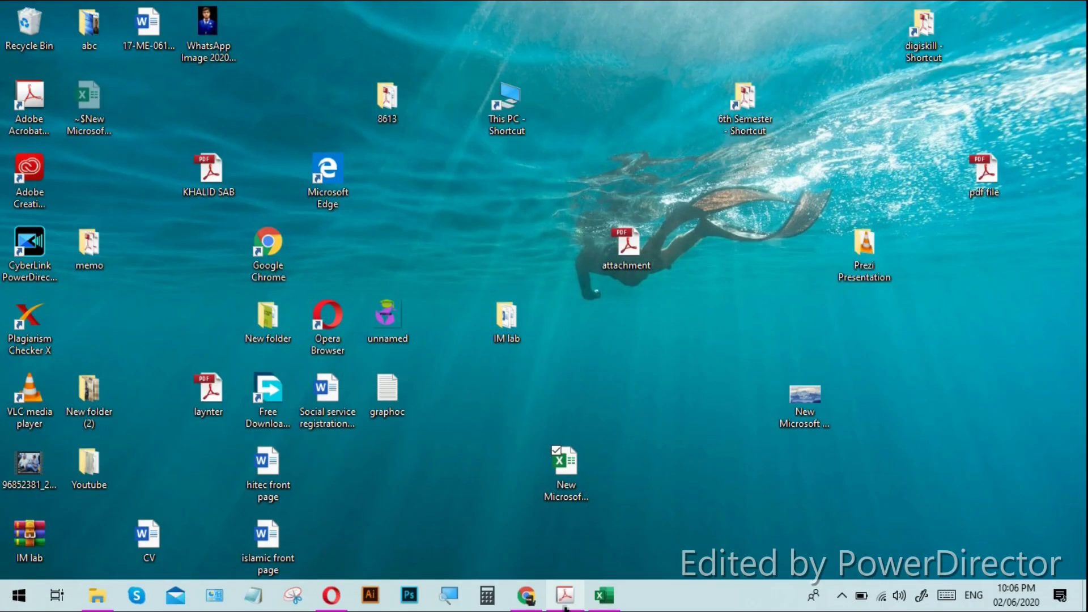
left_click(604, 595)
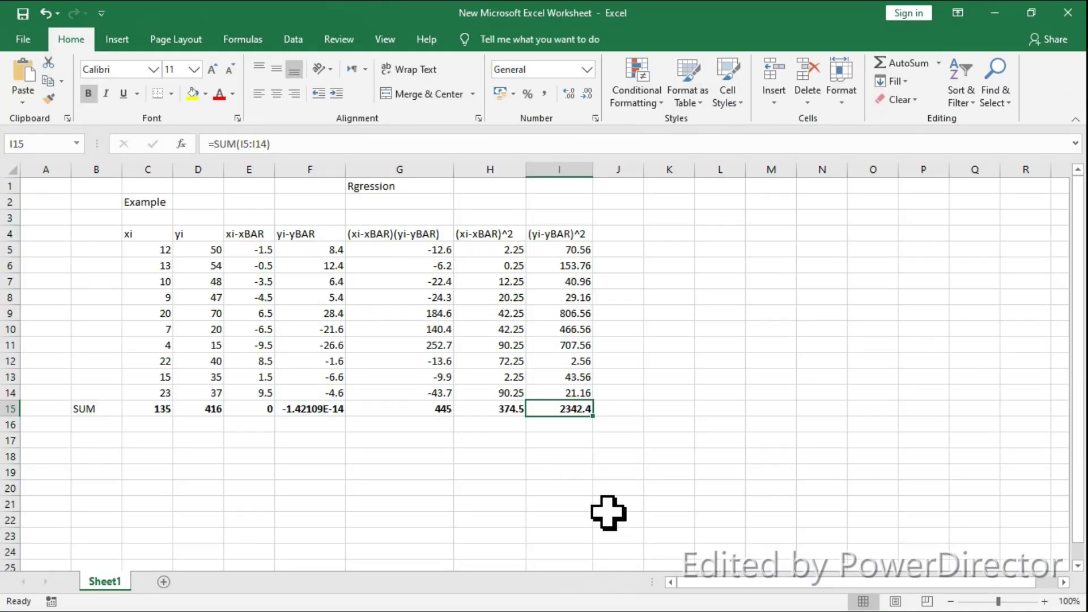